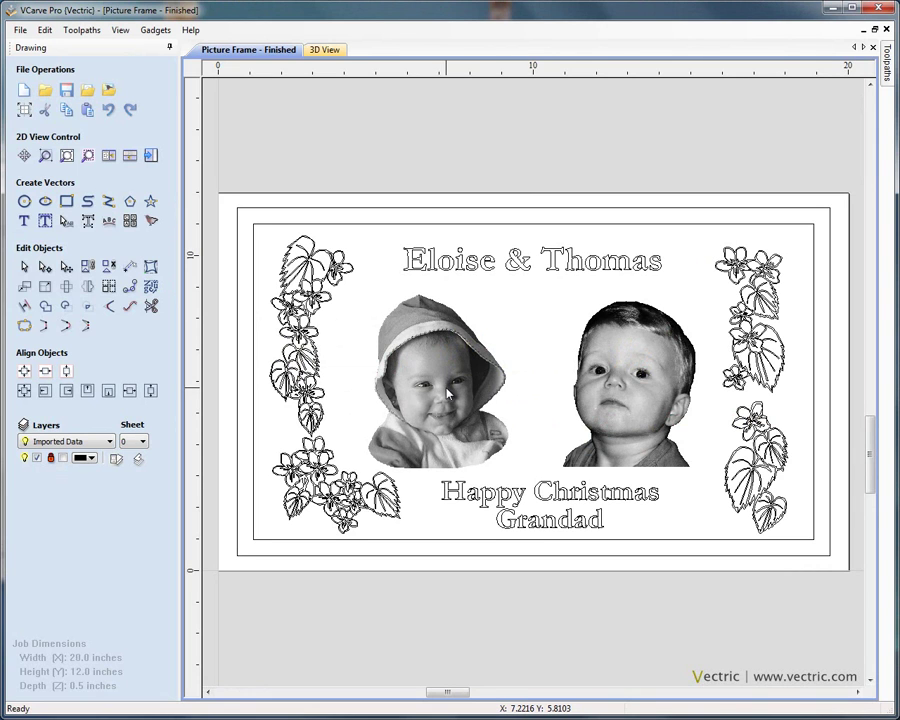
Select the left and right baby portraits, check them in 3D, then return to the 2D drawing.
{"action": "left_click", "coordinate": [464, 360]}
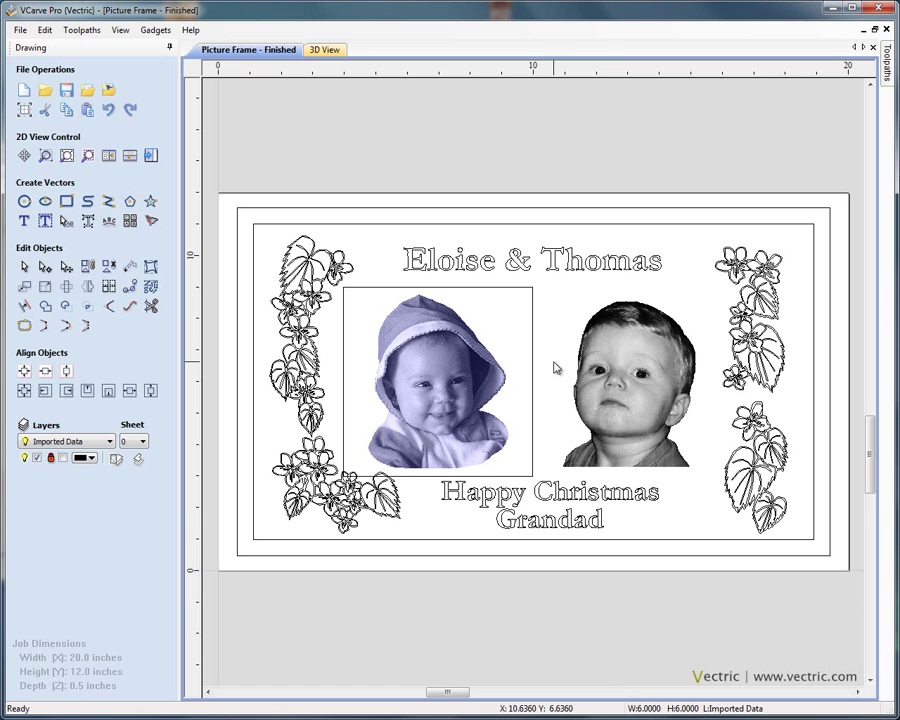
{"action": "left_click", "coordinate": [648, 358]}
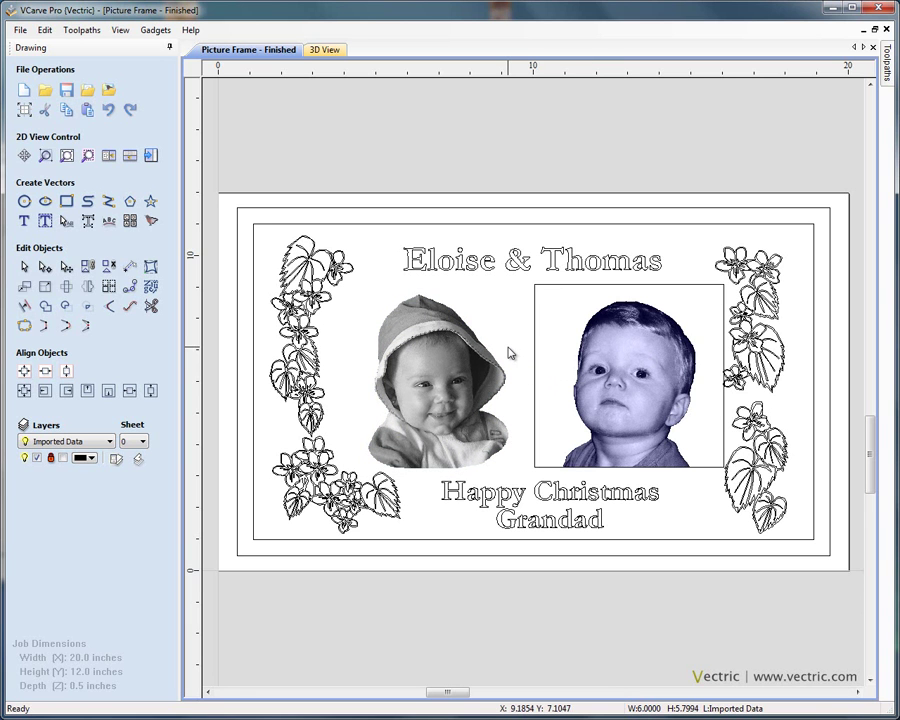
{"action": "left_click", "coordinate": [328, 50]}
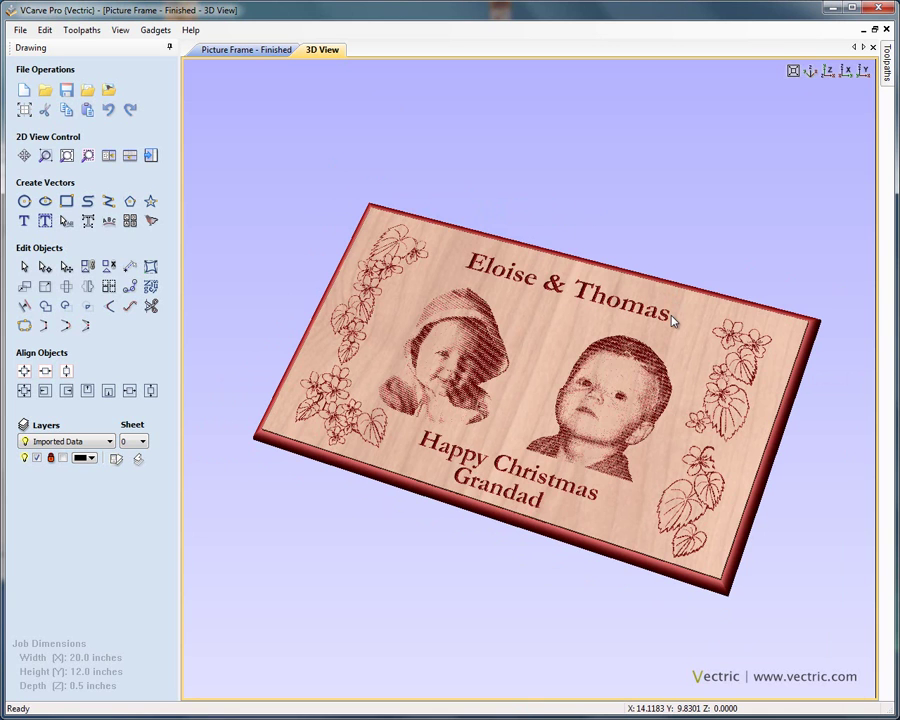
{"action": "key", "text": "F2"}
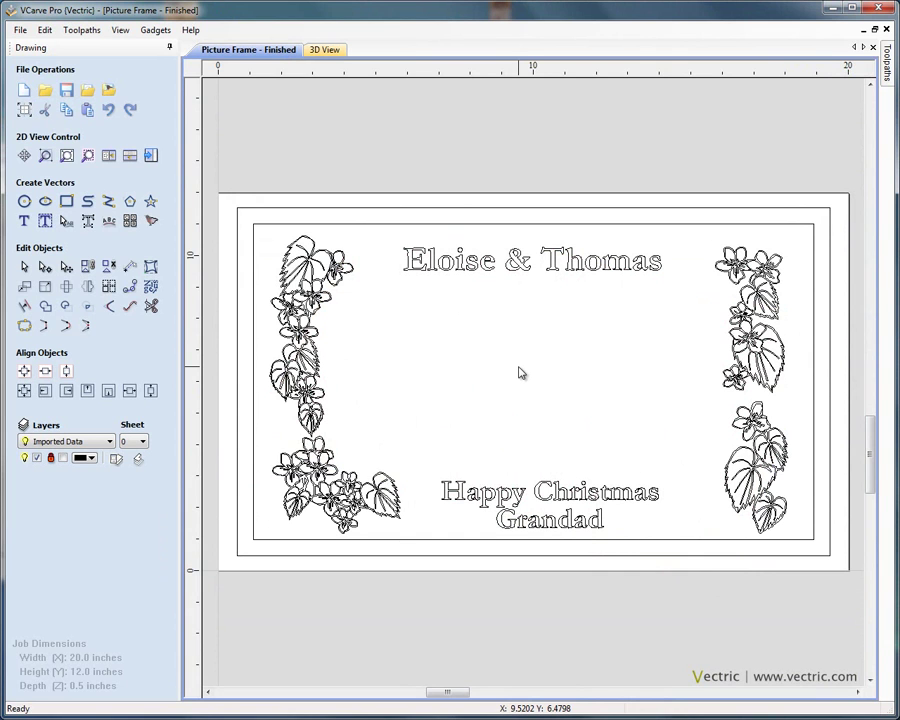
Show the Decoration + Text, Ogee border and Cut Out toolpaths on the 3D board.
{"action": "left_click", "coordinate": [438, 262]}
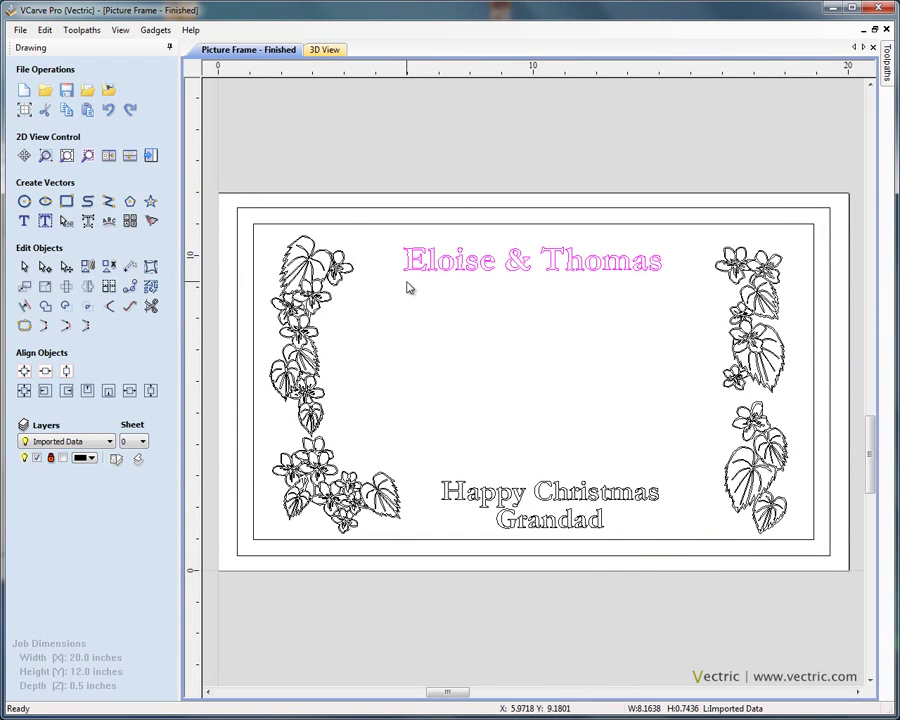
{"action": "left_click", "coordinate": [151, 155]}
{"action": "left_click", "coordinate": [172, 51]}
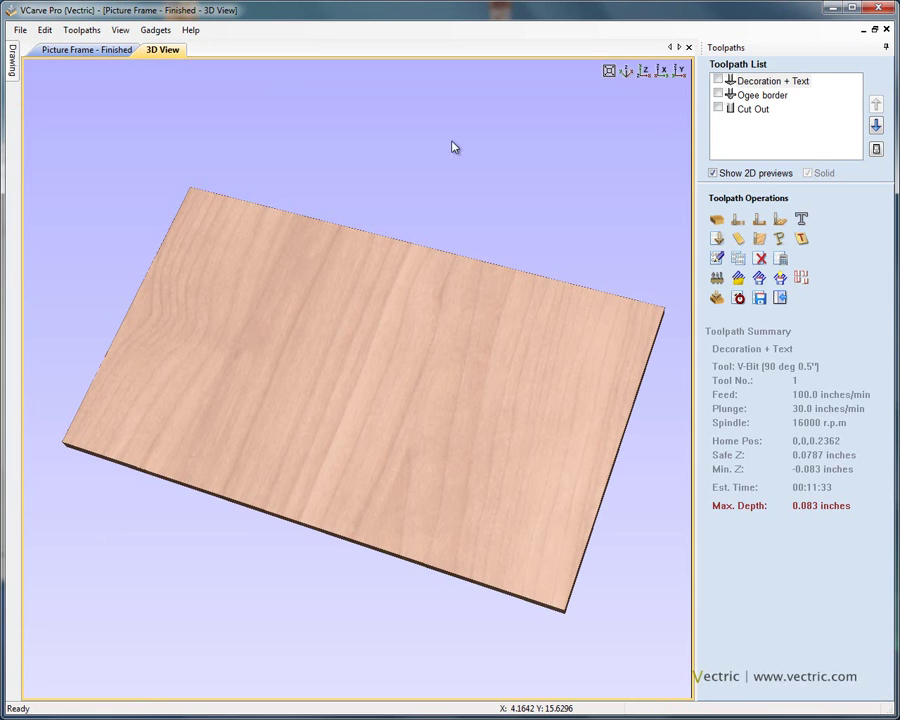
{"action": "left_click", "coordinate": [755, 86]}
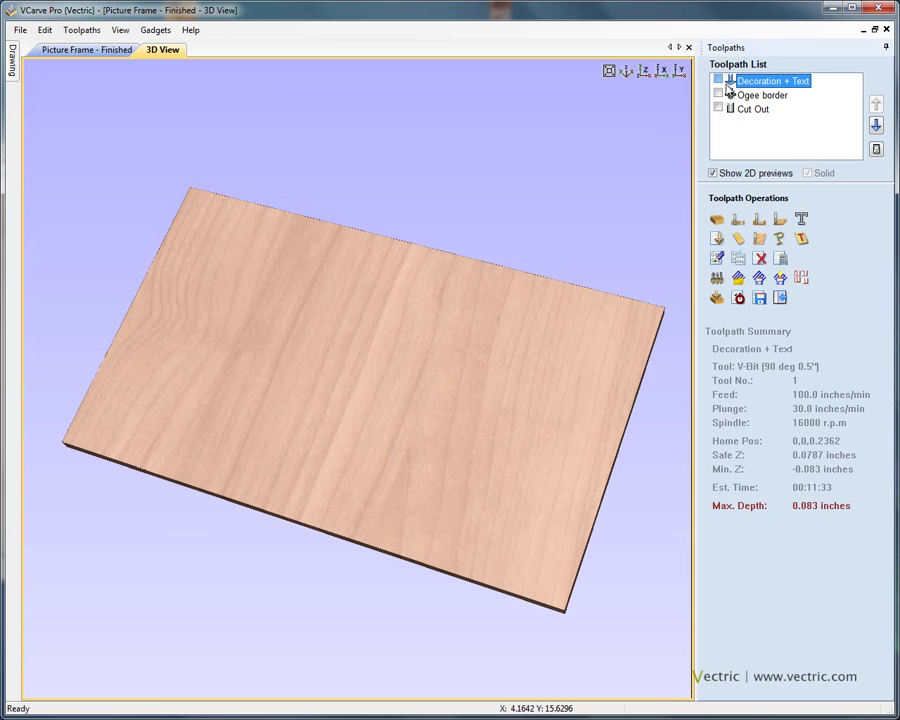
{"action": "left_click", "coordinate": [717, 81]}
{"action": "left_click", "coordinate": [717, 94]}
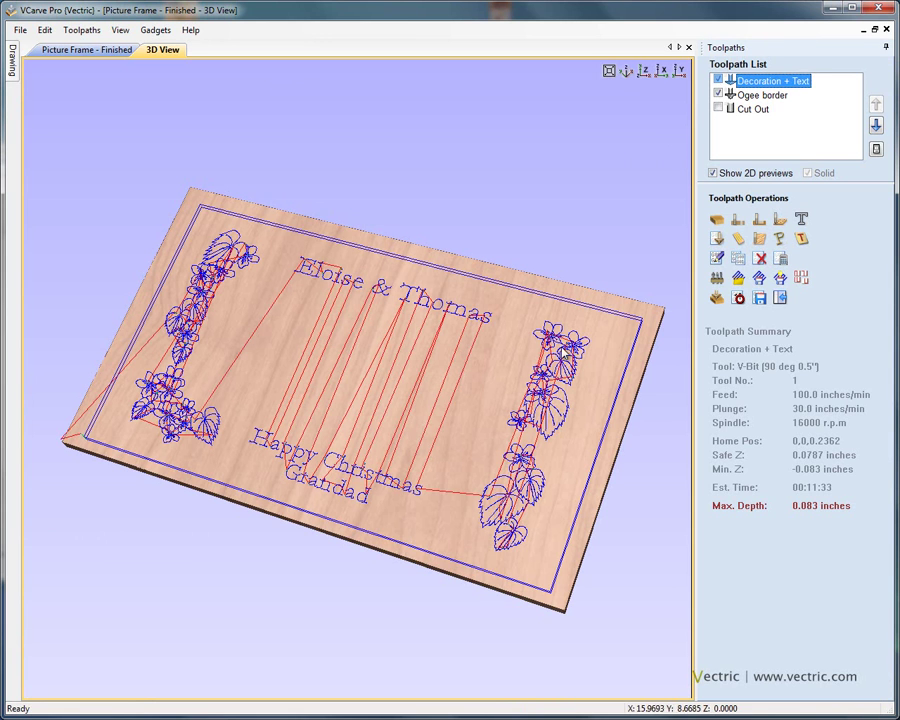
{"action": "left_click", "coordinate": [753, 109]}
{"action": "left_click", "coordinate": [717, 108]}
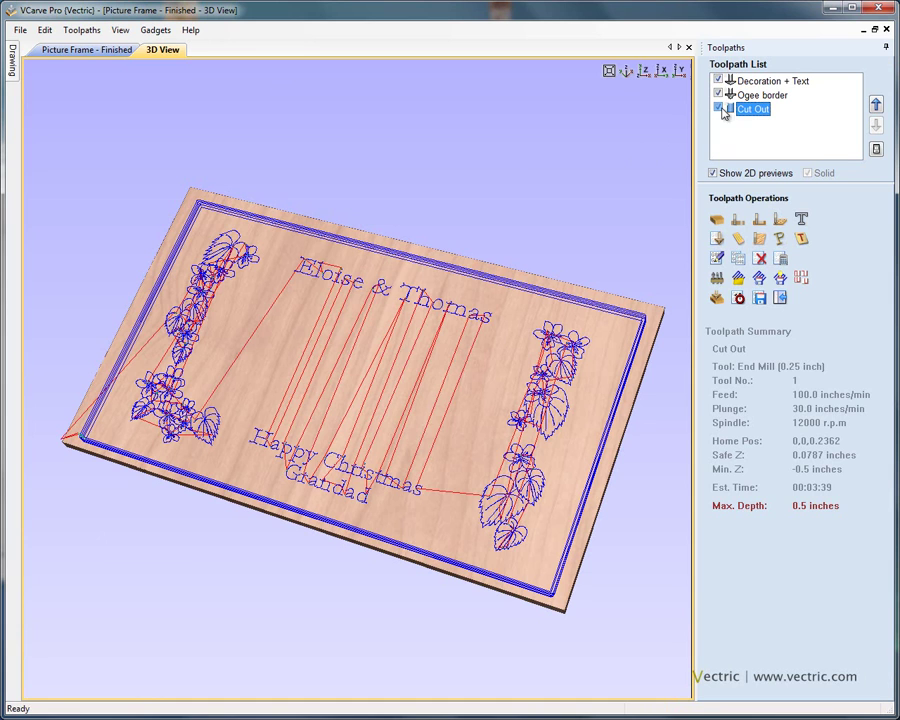
Preview all toolpaths carved in cherry and delete the waste material around the plaque.
{"action": "left_click", "coordinate": [717, 298]}
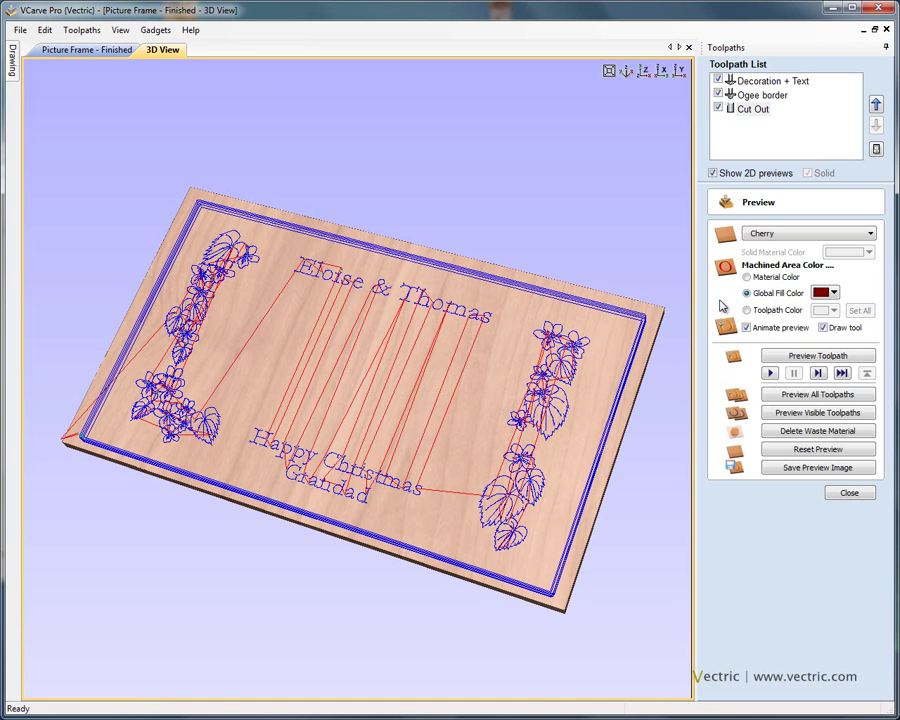
{"action": "left_click", "coordinate": [818, 396]}
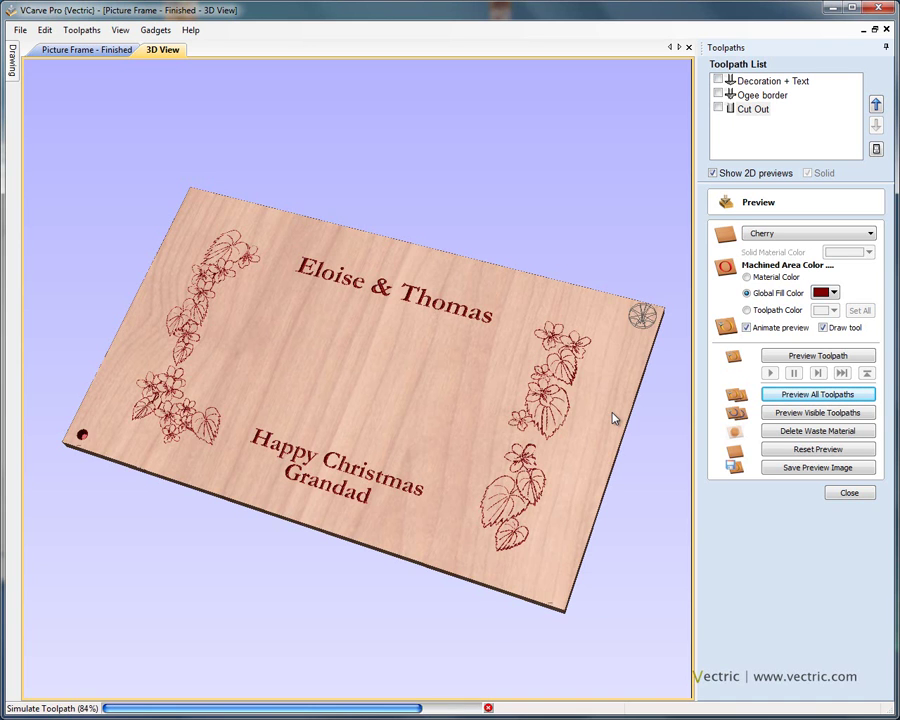
{"action": "left_click", "coordinate": [827, 438]}
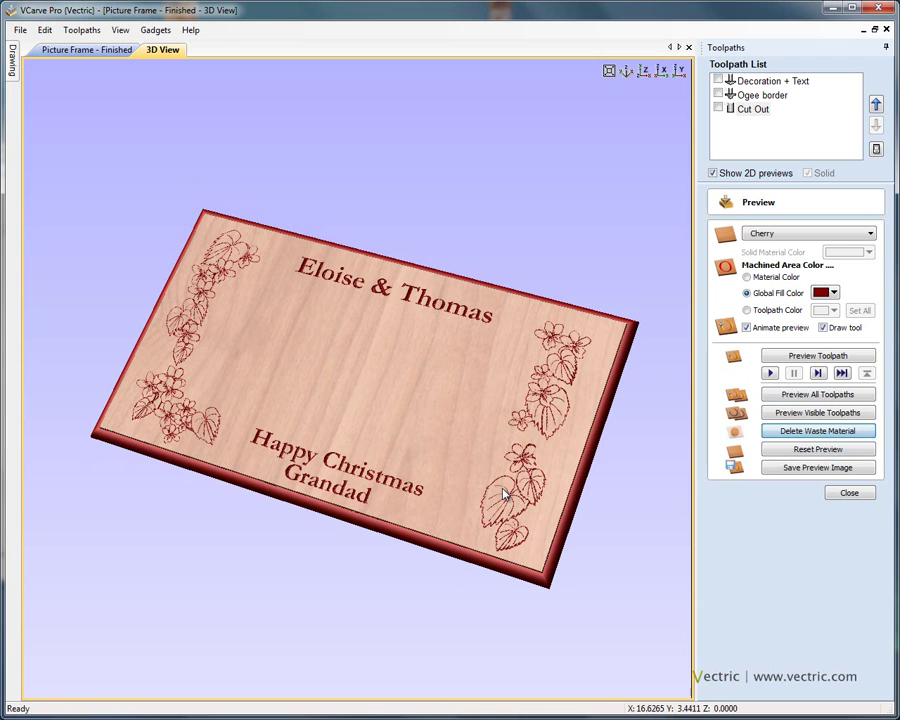
{"action": "scroll", "coordinate": [532, 488], "scroll_direction": "up", "scroll_amount": 2}
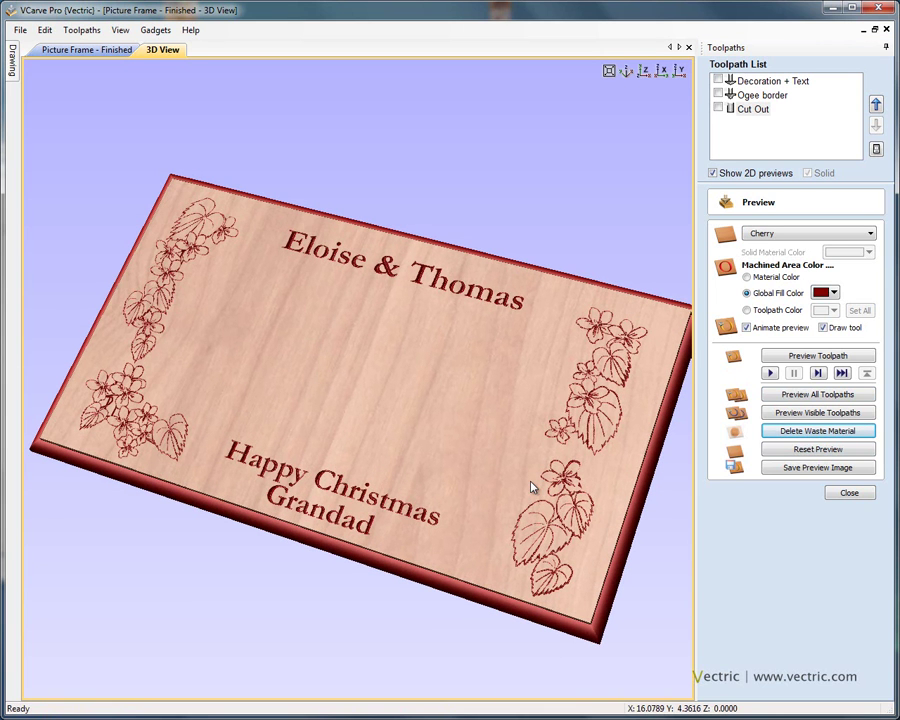
{"action": "left_click", "coordinate": [849, 493]}
Tile the 2D drawing and 3D preview side by side, rotating the 3D board.
{"action": "left_click", "coordinate": [778, 357]}
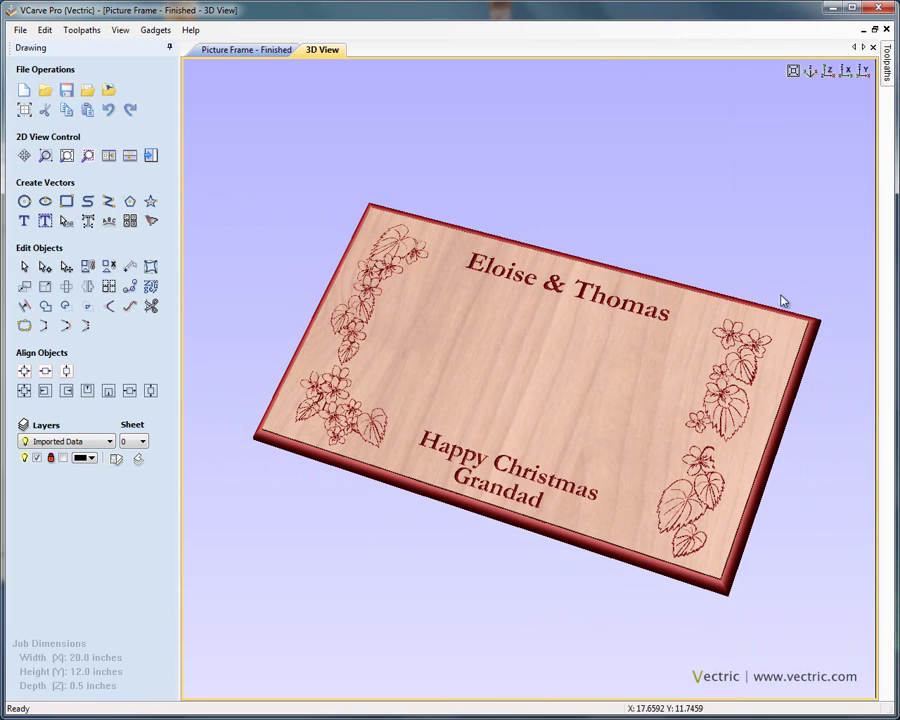
{"action": "left_click", "coordinate": [274, 54]}
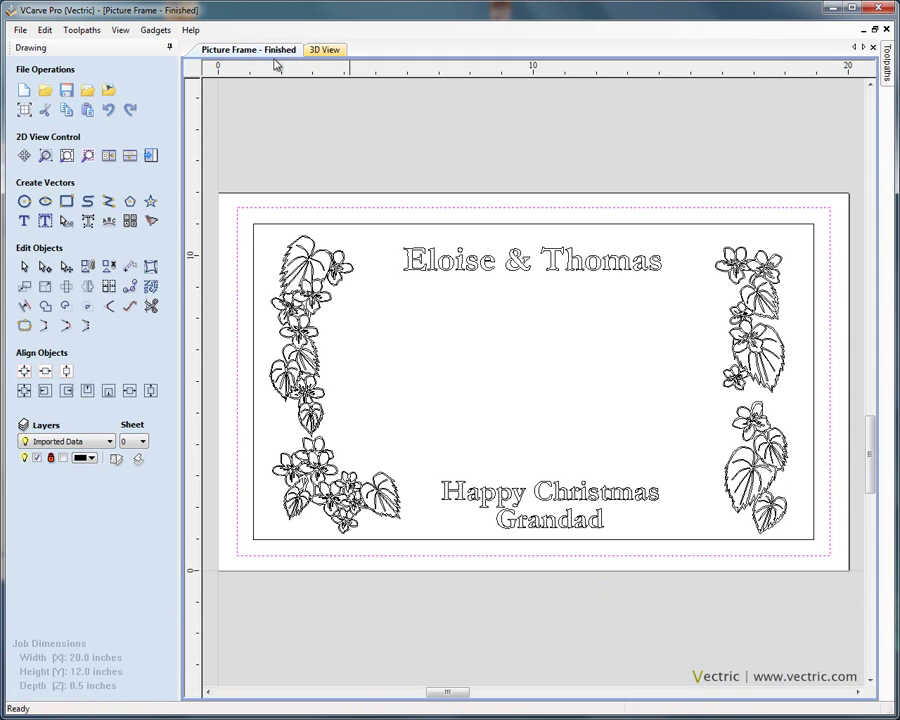
{"action": "left_click", "coordinate": [130, 157]}
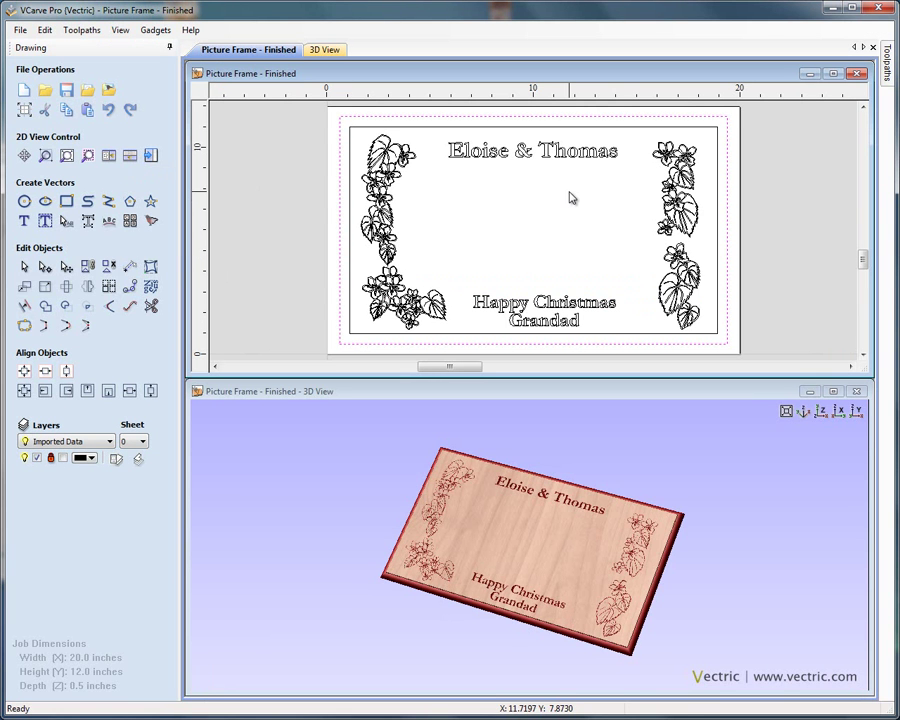
{"action": "left_click_drag", "start_coordinate": [689, 506], "coordinate": [640, 497]}
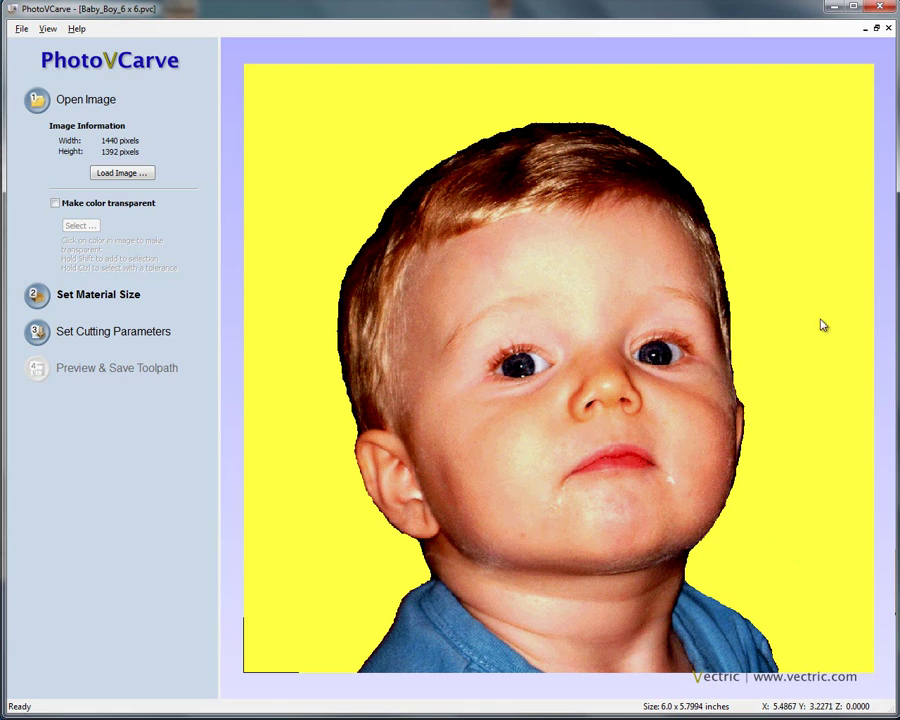
Turn on Make color transparent for the boy's yellow-background photo.
{"action": "left_click", "coordinate": [56, 204]}
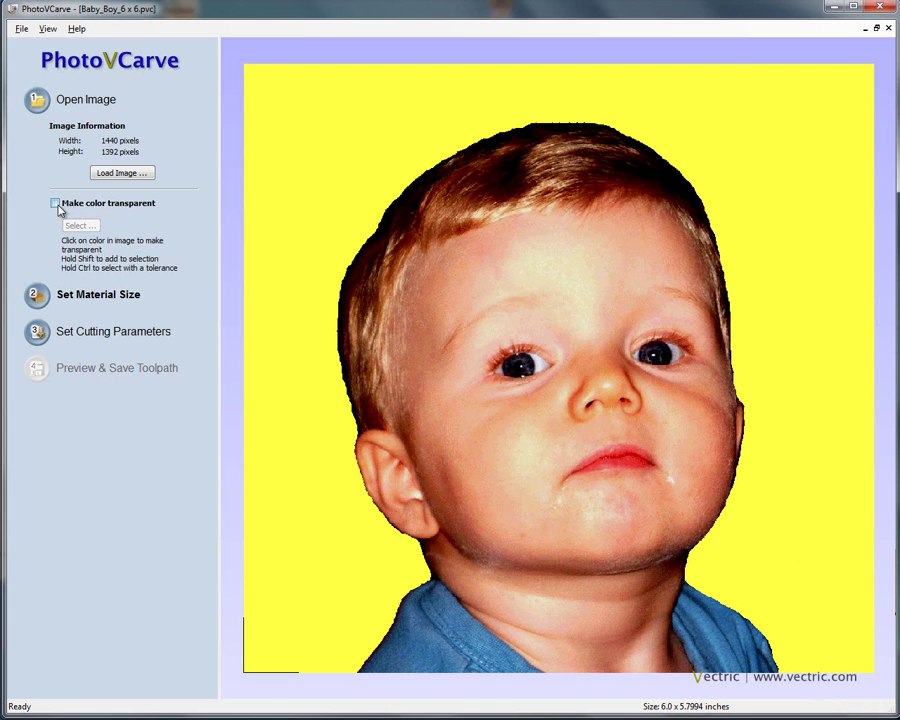
Make the yellow background transparent and show the 6.0 x 5.7994 in, 0.125 in material size.
{"action": "left_click", "coordinate": [365, 162]}
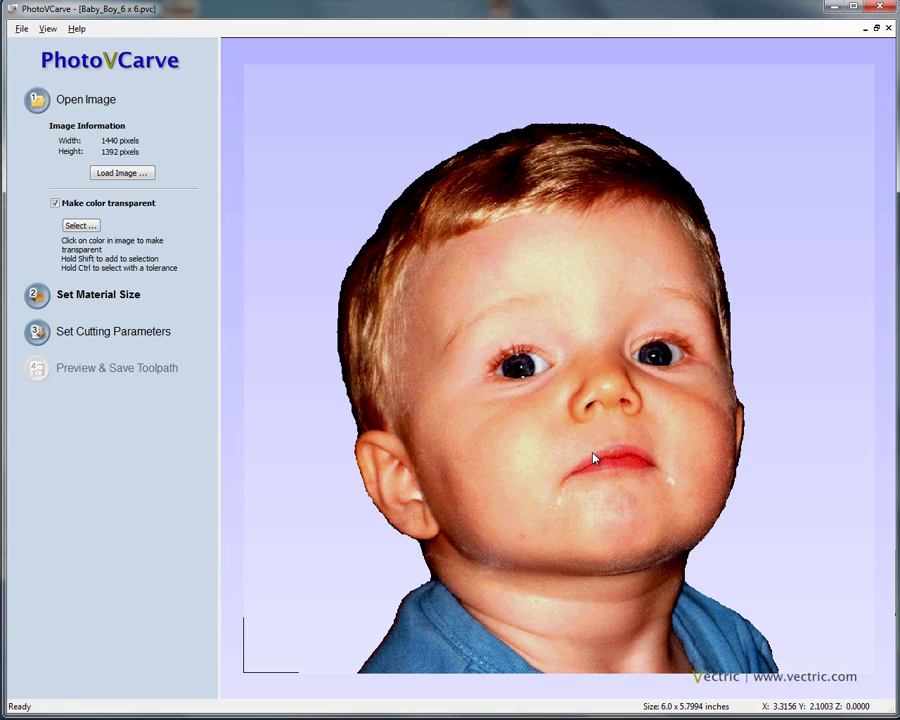
{"action": "left_click", "coordinate": [117, 300]}
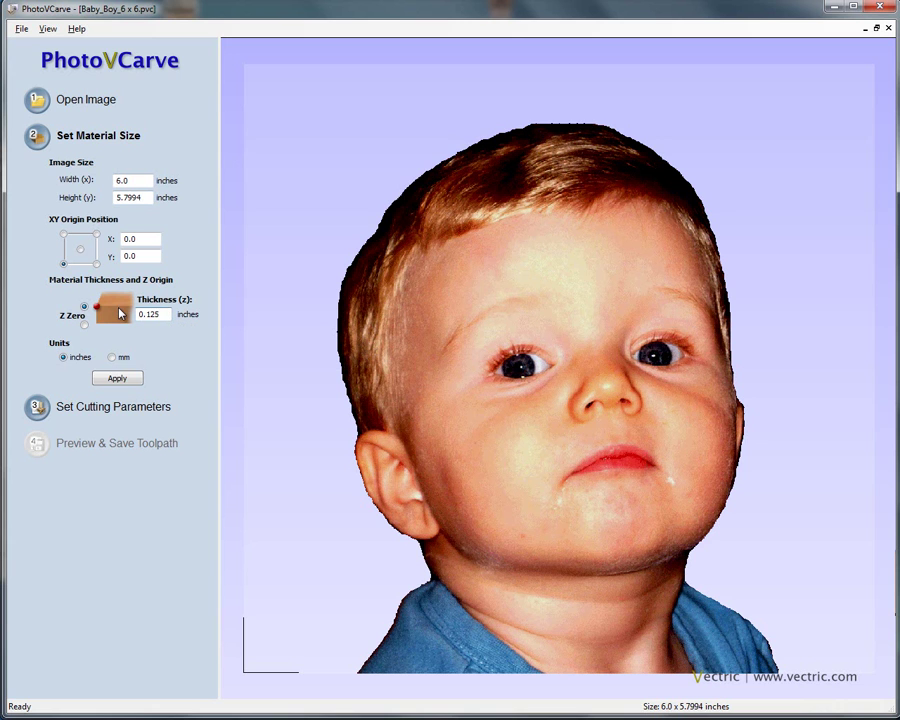
Apply the material size and choose the 60° 0.25 in V-bit as the cutting tool.
{"action": "left_click", "coordinate": [124, 379]}
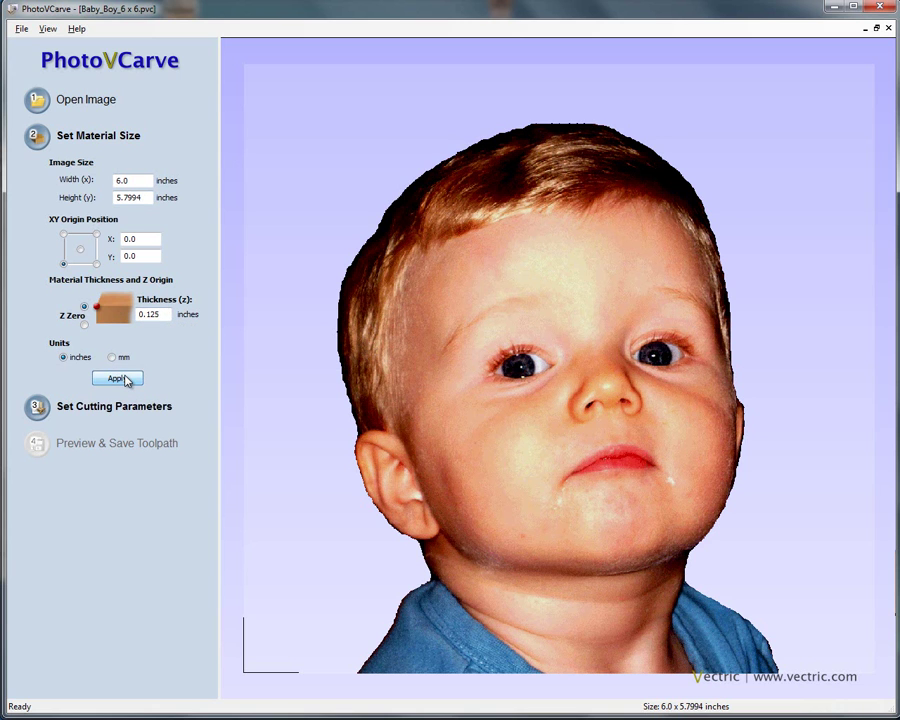
{"action": "left_click", "coordinate": [140, 407]}
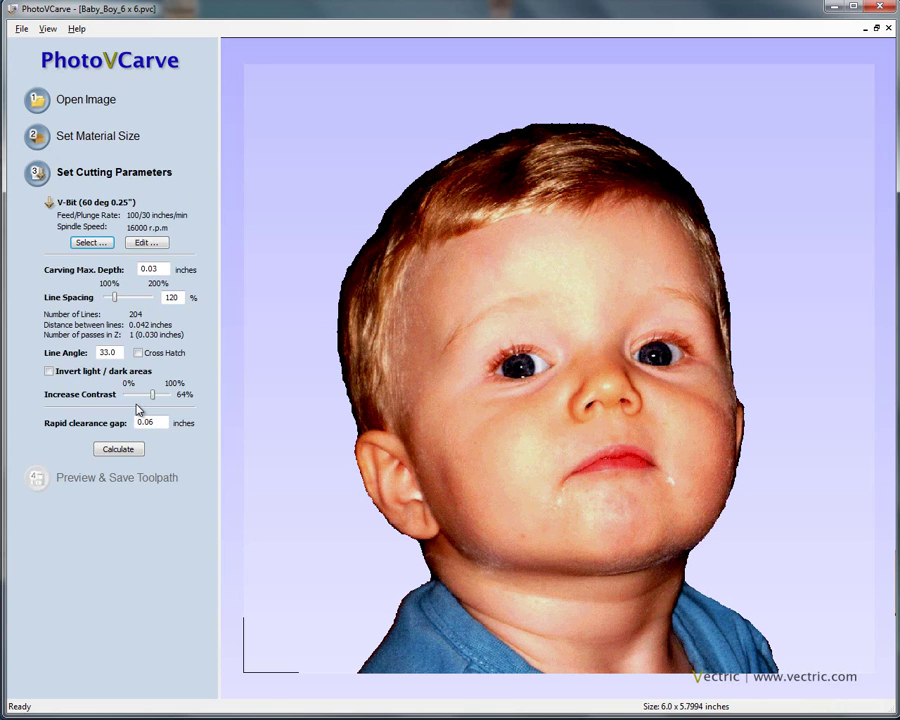
{"action": "left_click", "coordinate": [103, 247]}
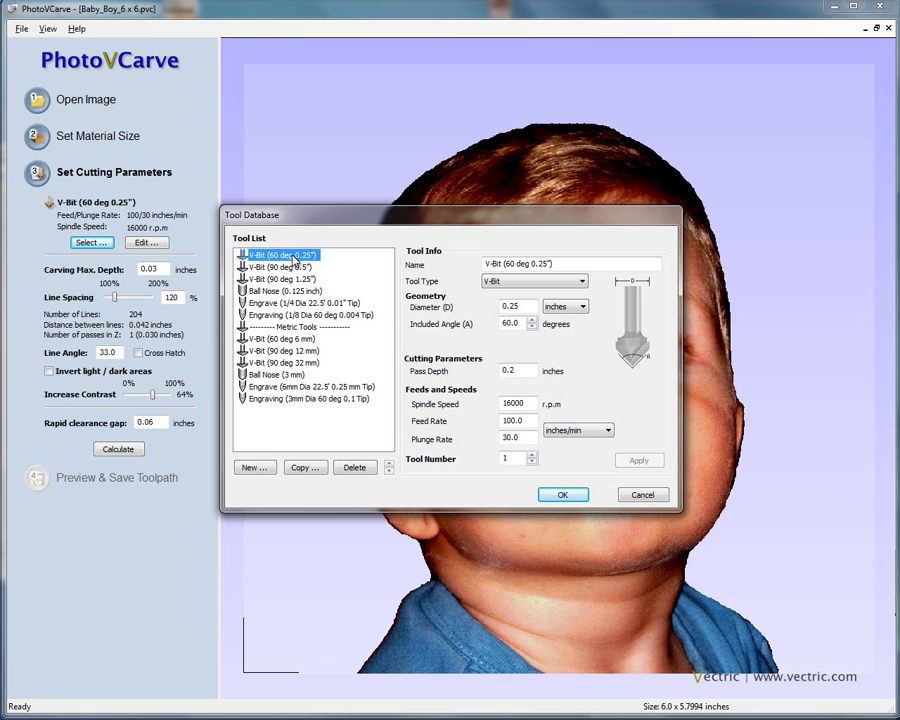
{"action": "double_click", "coordinate": [295, 258]}
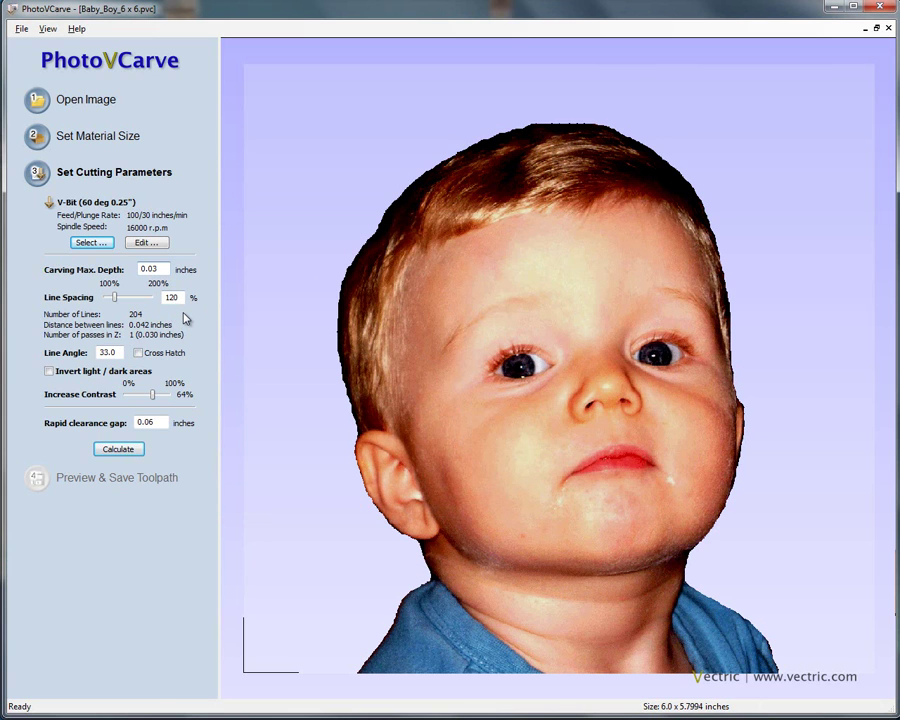
Set carving max depth to 0.04 in and calculate the boy's line-engraved portrait.
{"action": "key", "text": "BackSpace"}
{"action": "type", "text": "4"}
{"action": "left_click", "coordinate": [181, 297]}
{"action": "left_click", "coordinate": [121, 451]}
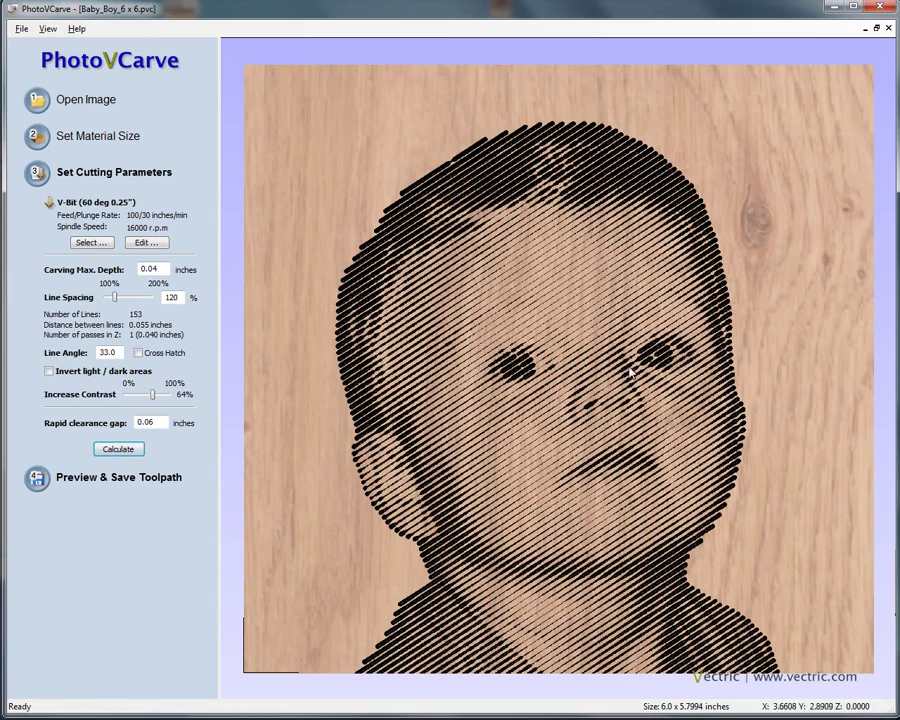
Save the boy's carved portrait over Baby_Boy_6 x 6.pvc, confirming the replacement.
{"action": "scroll", "coordinate": [650, 355], "scroll_direction": "down", "scroll_amount": 2}
{"action": "left_click_drag", "start_coordinate": [460, 305], "coordinate": [482, 315]}
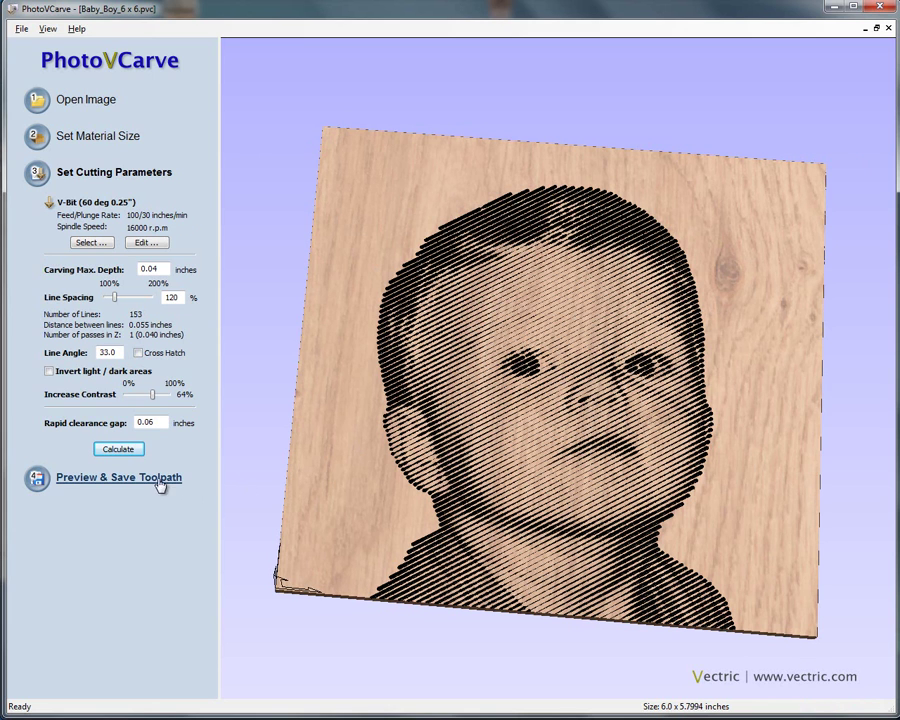
{"action": "left_click", "coordinate": [21, 30]}
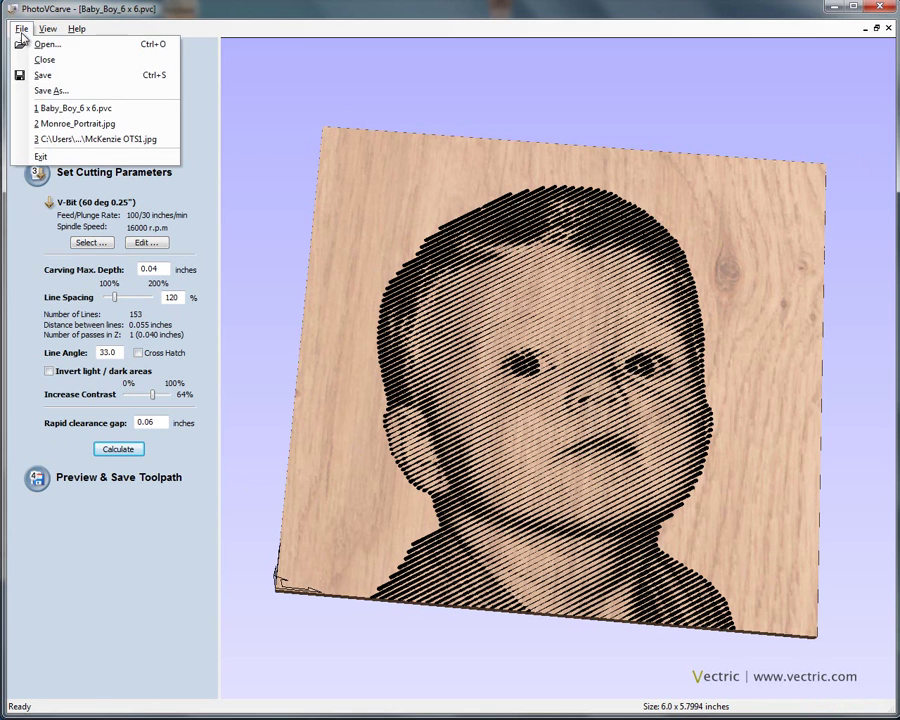
{"action": "left_click", "coordinate": [62, 91]}
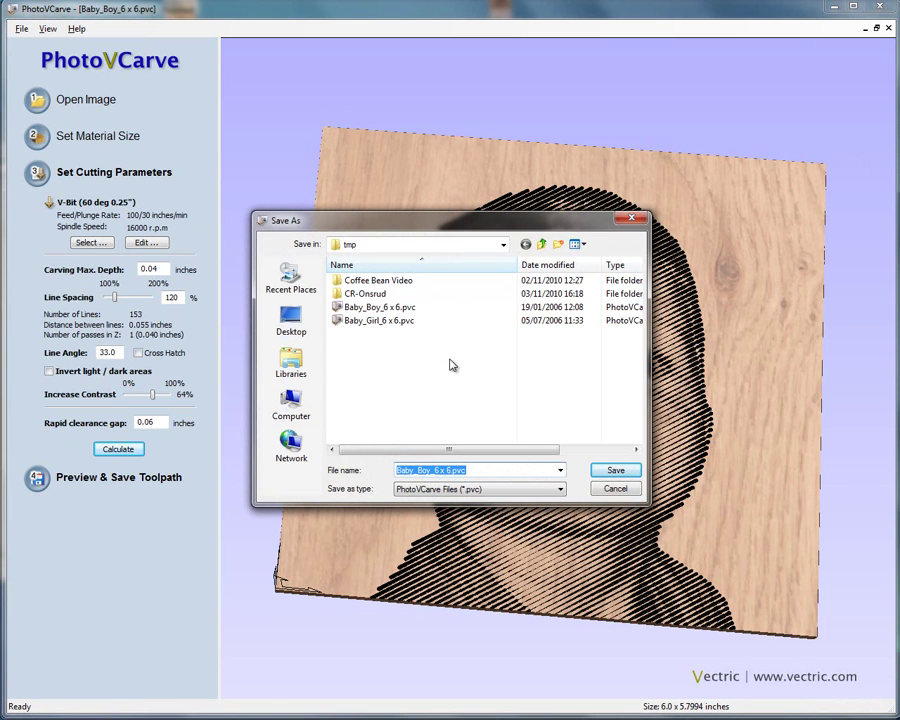
{"action": "left_click", "coordinate": [398, 308]}
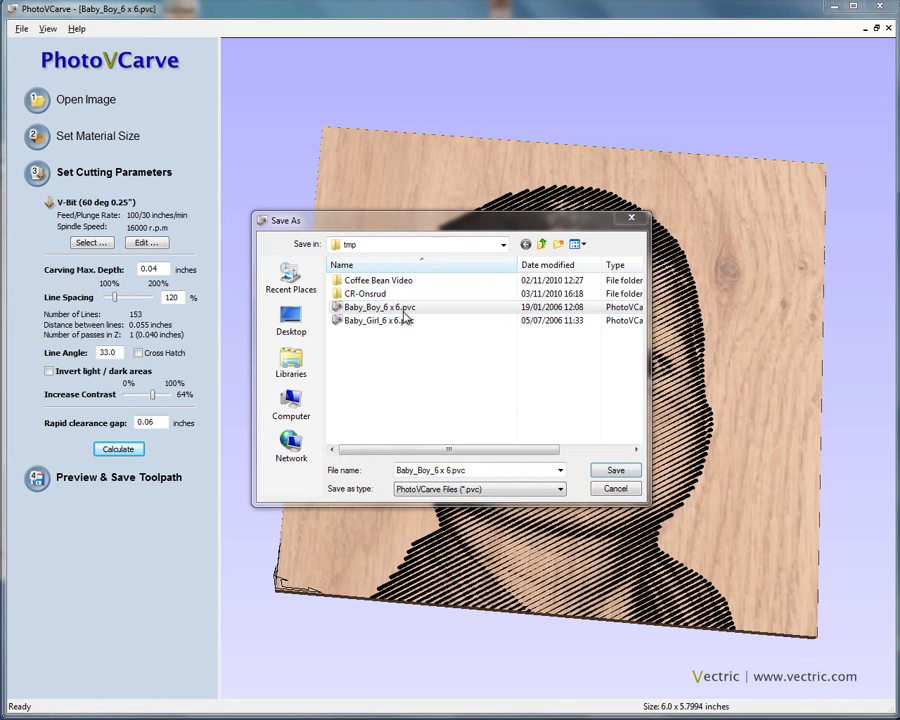
{"action": "double_click", "coordinate": [405, 312]}
{"action": "left_click", "coordinate": [440, 381]}
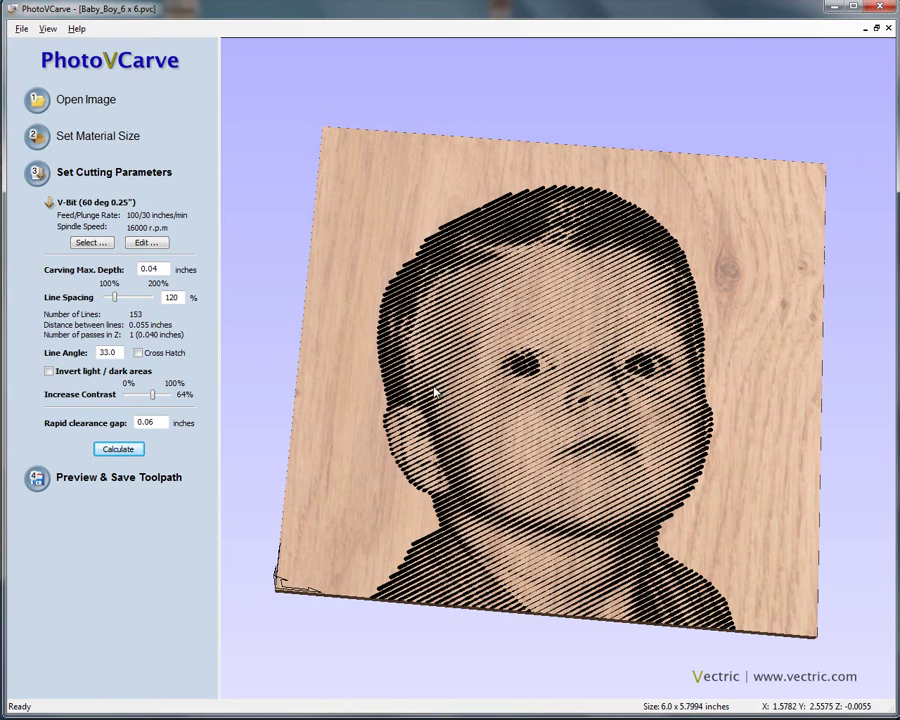
{"action": "left_click", "coordinate": [21, 28]}
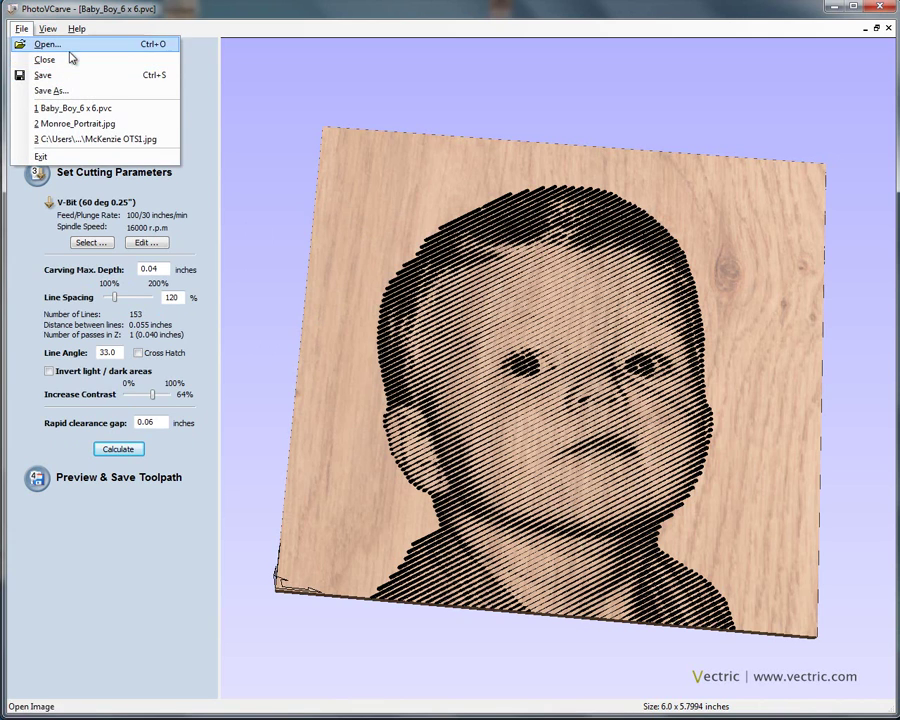
Open Baby_Girl_6 x 6.pvc, make its blue background transparent, and show the 6.0 x 6.0 material settings.
{"action": "left_click", "coordinate": [48, 44]}
{"action": "double_click", "coordinate": [379, 321]}
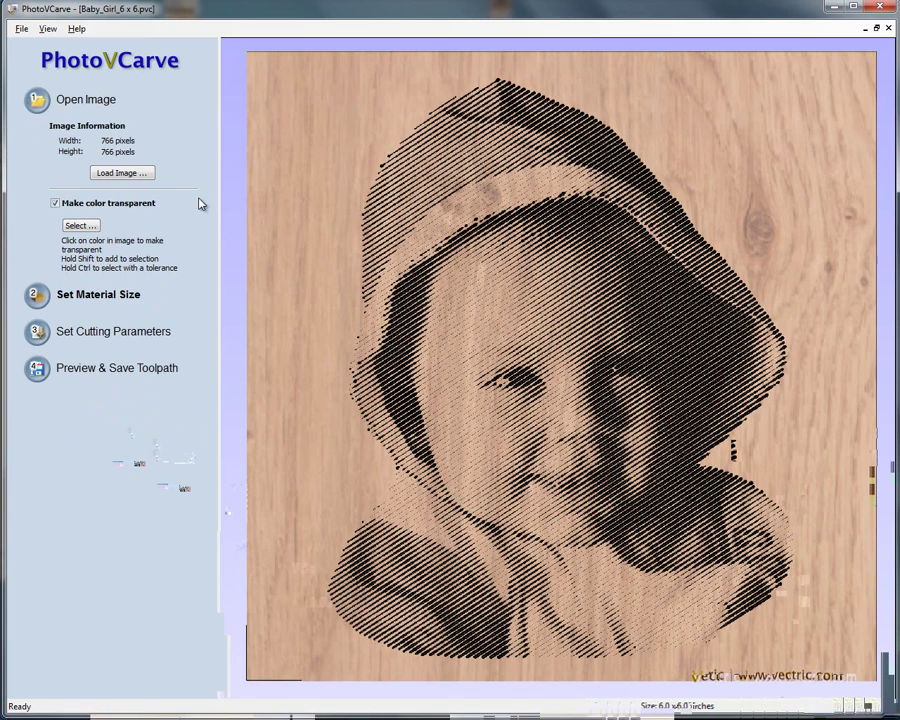
{"action": "left_click", "coordinate": [97, 101]}
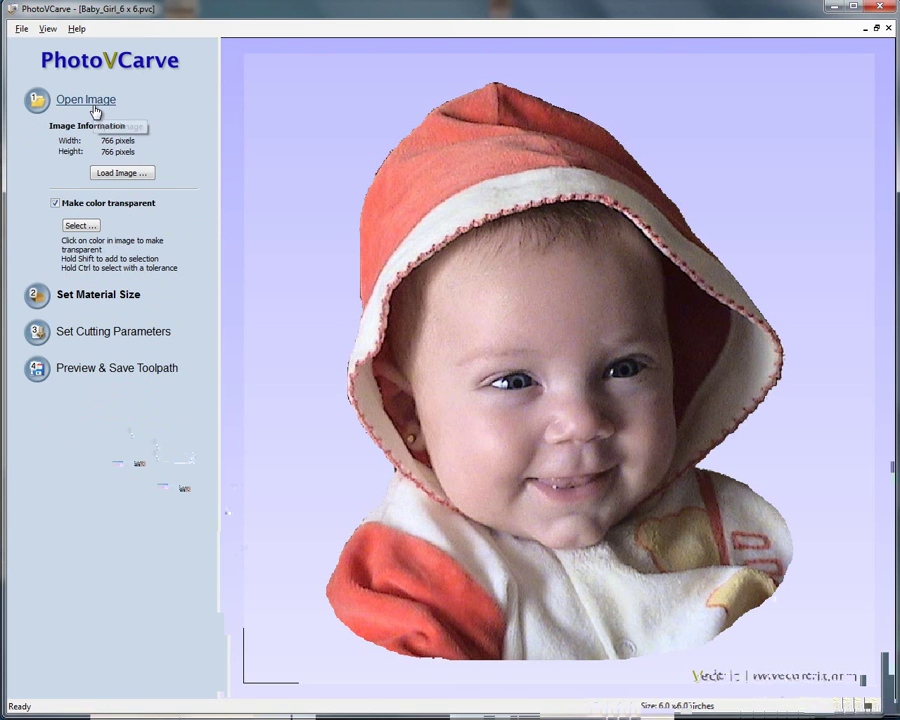
{"action": "left_click", "coordinate": [56, 204]}
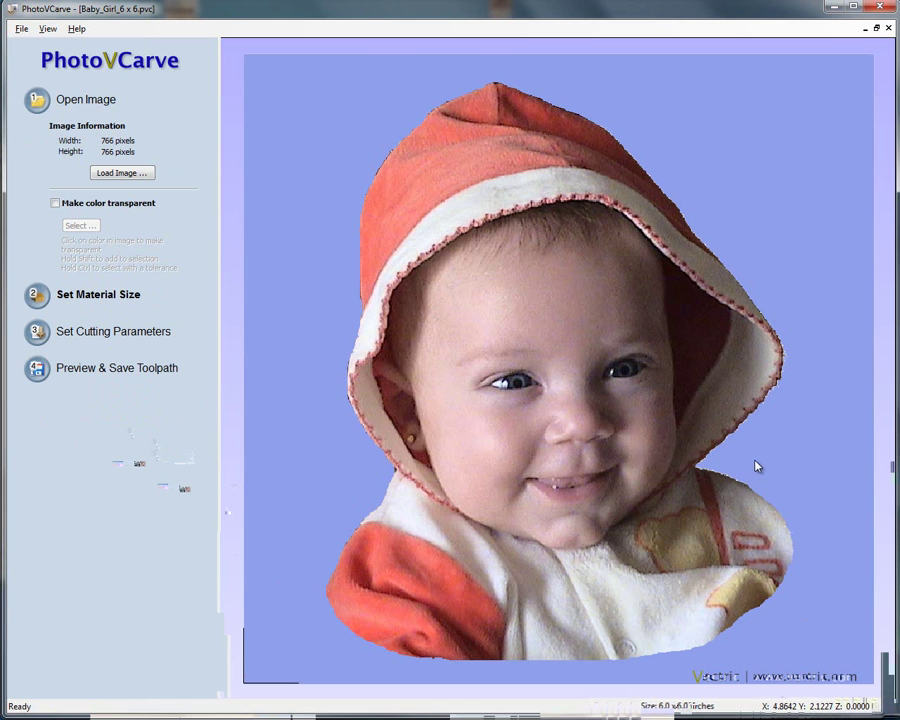
{"action": "left_click", "coordinate": [56, 204]}
{"action": "left_click", "coordinate": [329, 128]}
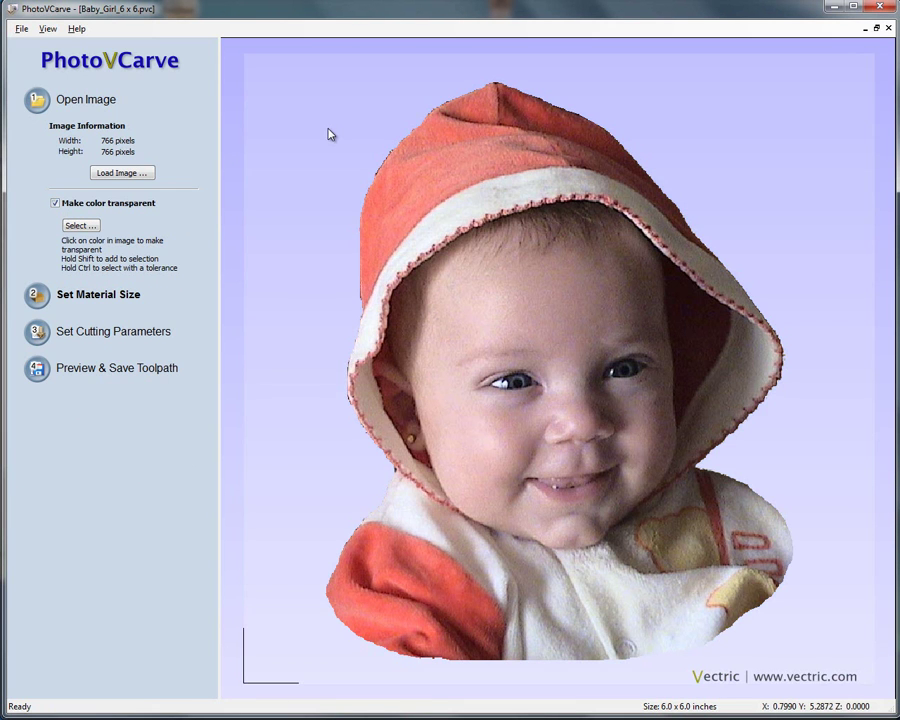
{"action": "left_click", "coordinate": [120, 295]}
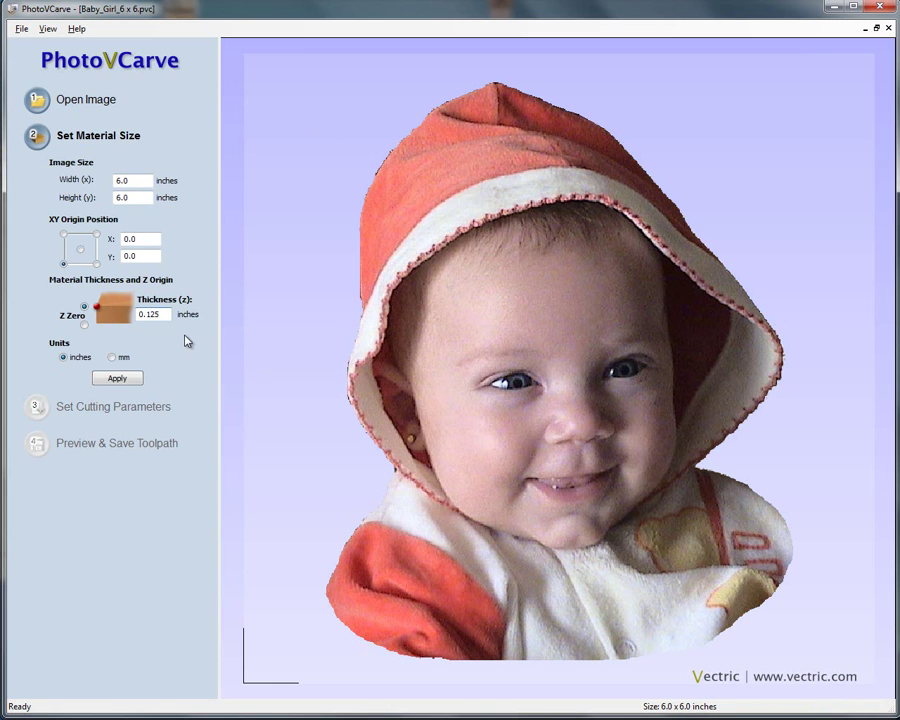
Apply the 6 x 6 in material, set carving max depth to 0.04 in, and calculate the girl's line carving.
{"action": "left_click", "coordinate": [118, 379]}
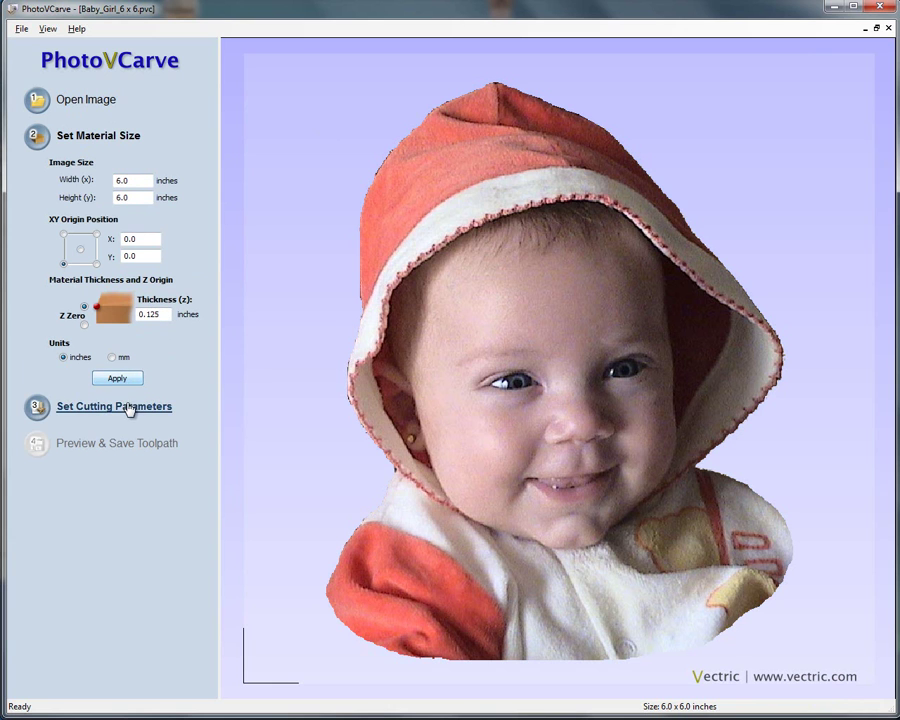
{"action": "left_click", "coordinate": [130, 408]}
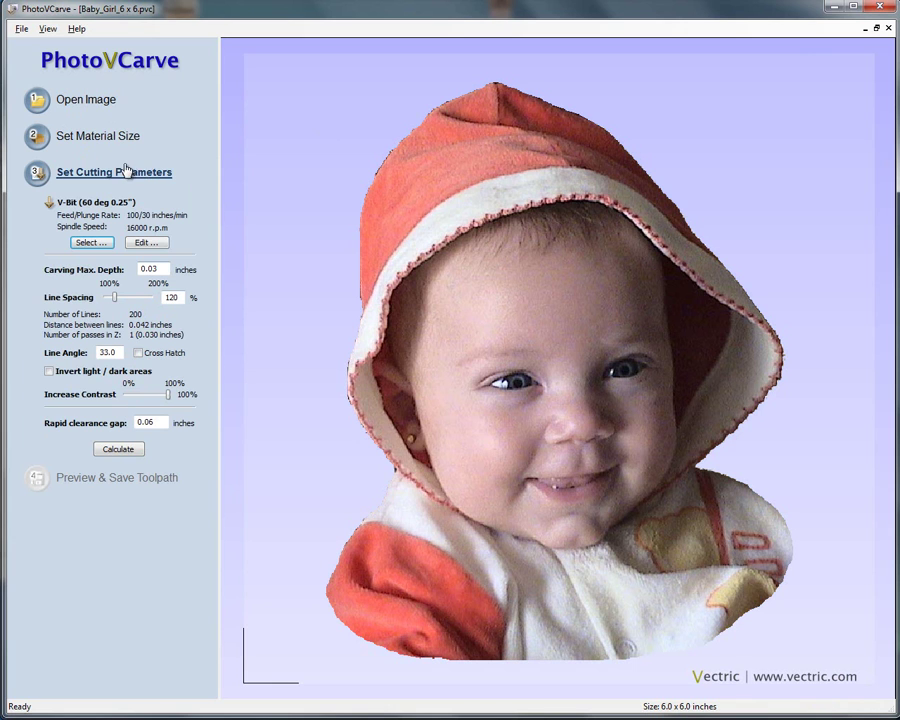
{"action": "left_click", "coordinate": [167, 269]}
{"action": "key", "text": "BackSpace"}
{"action": "type", "text": "4"}
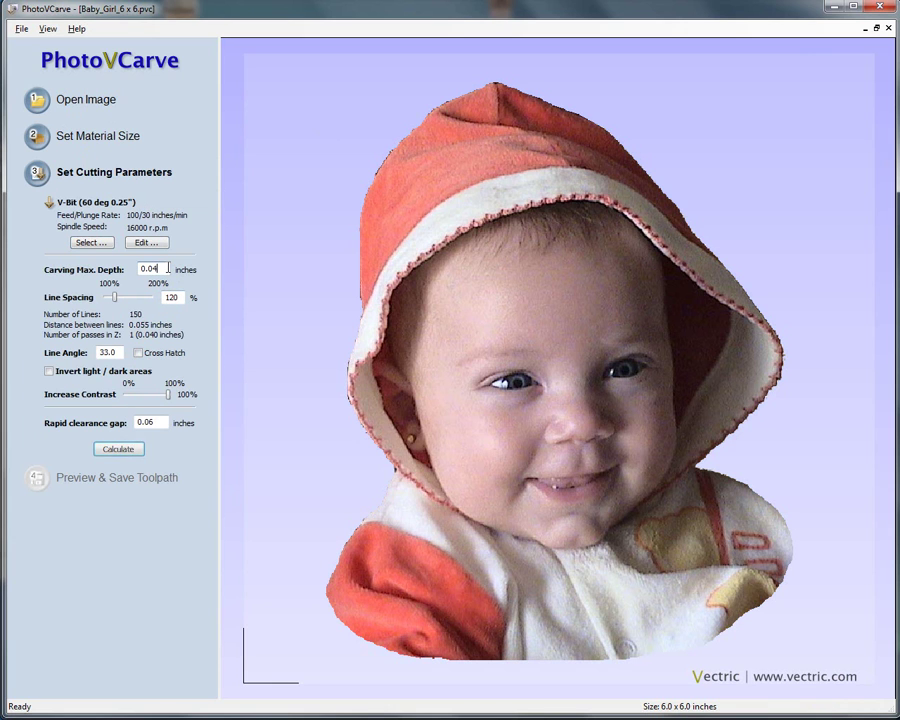
{"action": "left_click", "coordinate": [124, 452]}
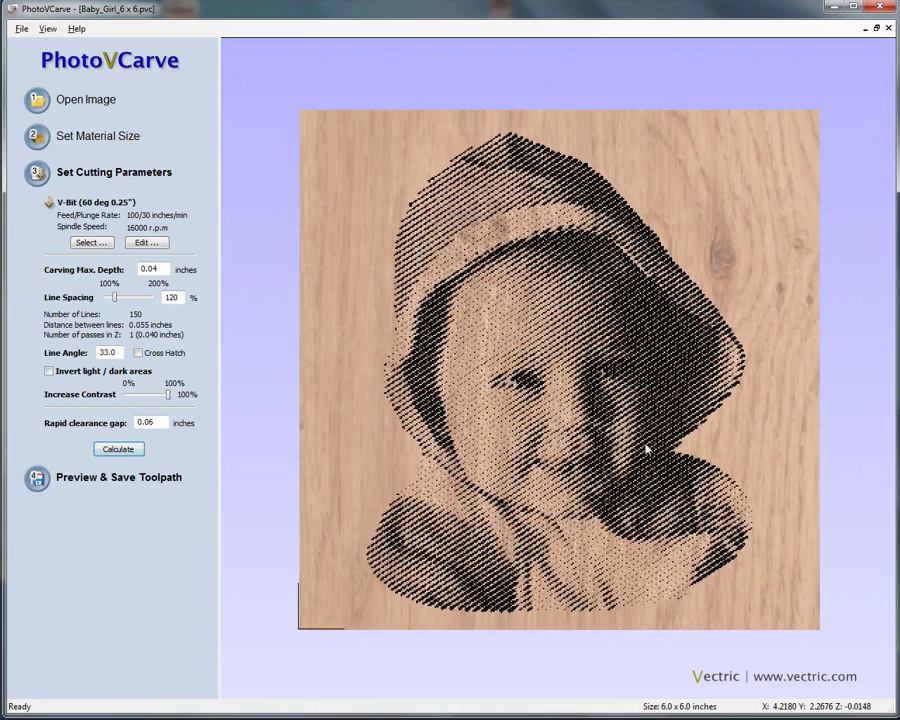
{"action": "left_click_drag", "start_coordinate": [647, 452], "coordinate": [452, 337]}
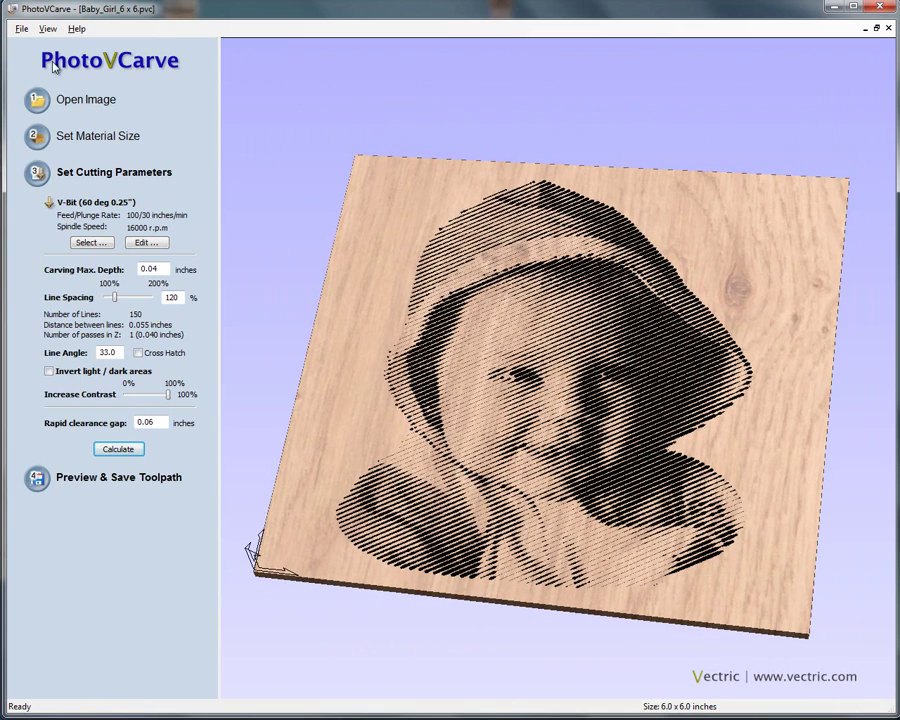
Save the girl's portrait over Baby_Girl_6 x 6.pvc, confirming the replacement.
{"action": "left_click", "coordinate": [22, 29]}
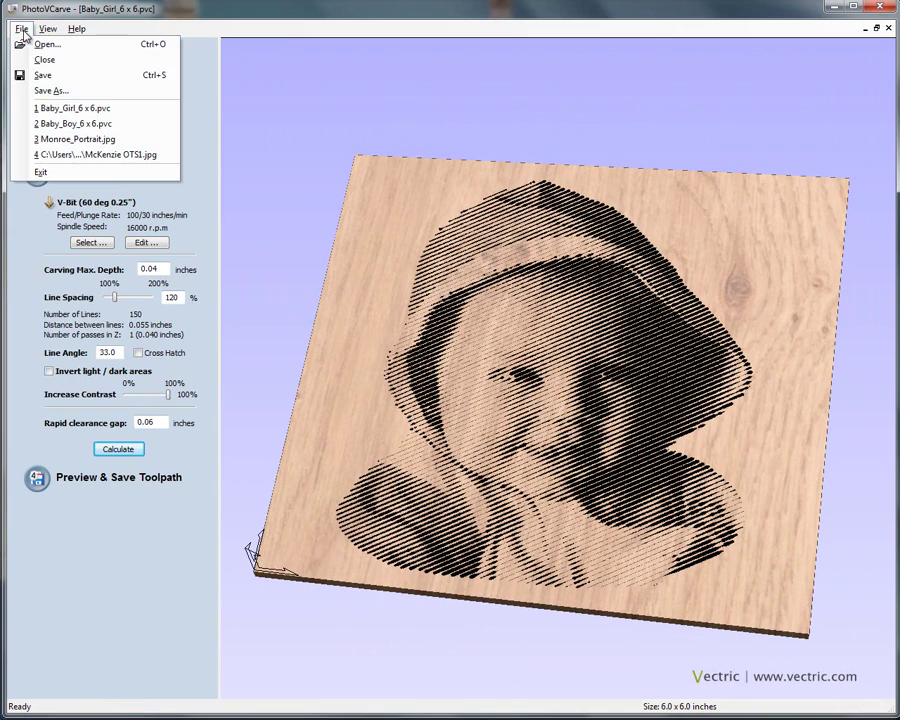
{"action": "left_click", "coordinate": [68, 90]}
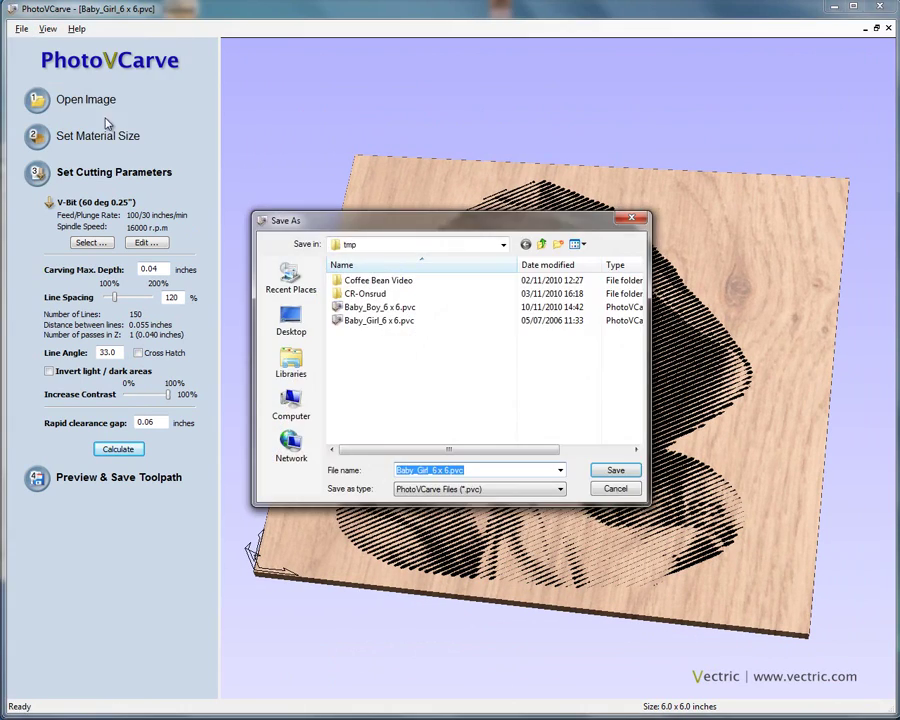
{"action": "left_click", "coordinate": [372, 321]}
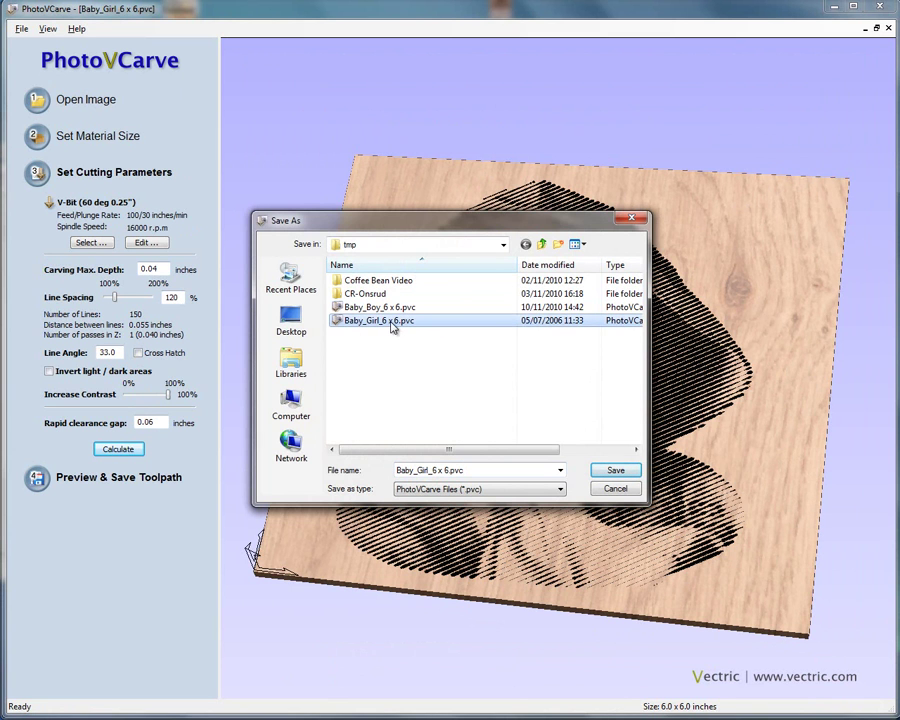
{"action": "double_click", "coordinate": [393, 328]}
{"action": "left_click", "coordinate": [438, 378]}
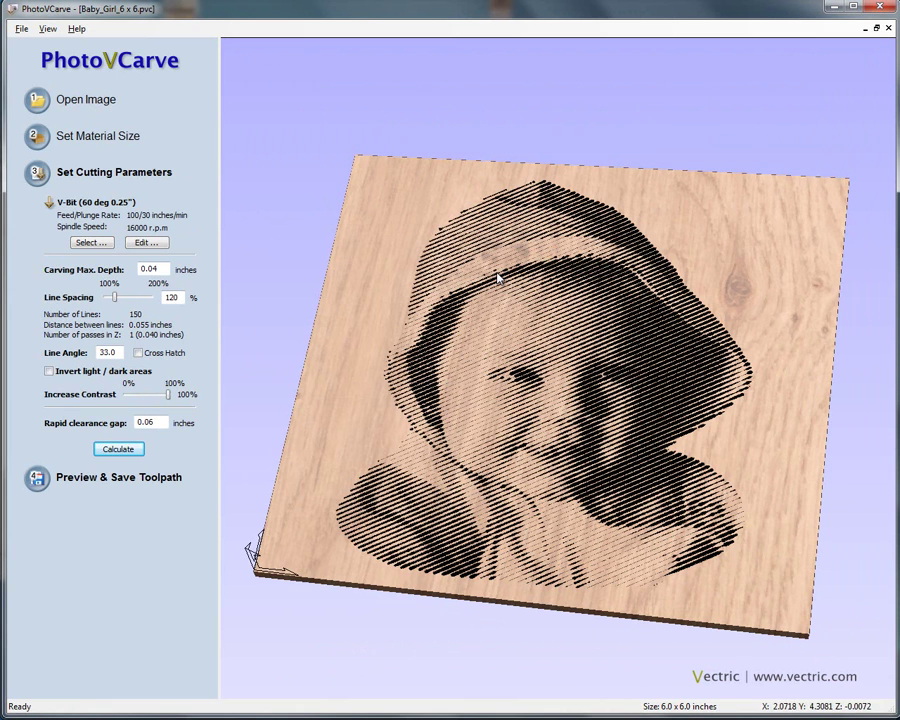
Choose the G Code Inch (*.tap) post processor, then minimise PhotoVCarve to return to VCarve Pro.
{"action": "left_click", "coordinate": [145, 481]}
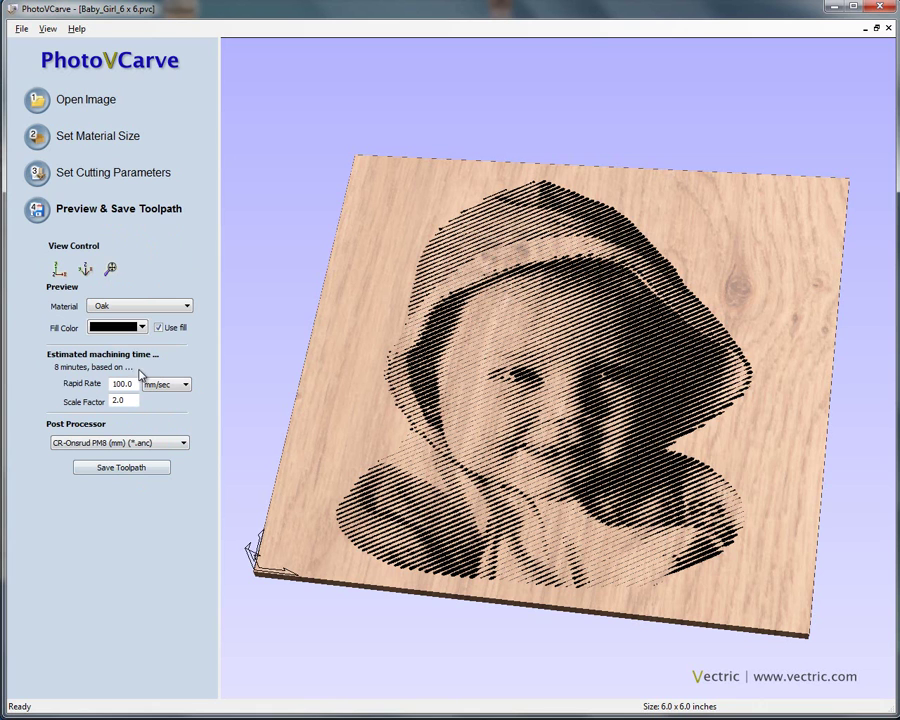
{"action": "left_click", "coordinate": [182, 443]}
{"action": "scroll", "coordinate": [175, 502], "scroll_direction": "down", "scroll_amount": 1}
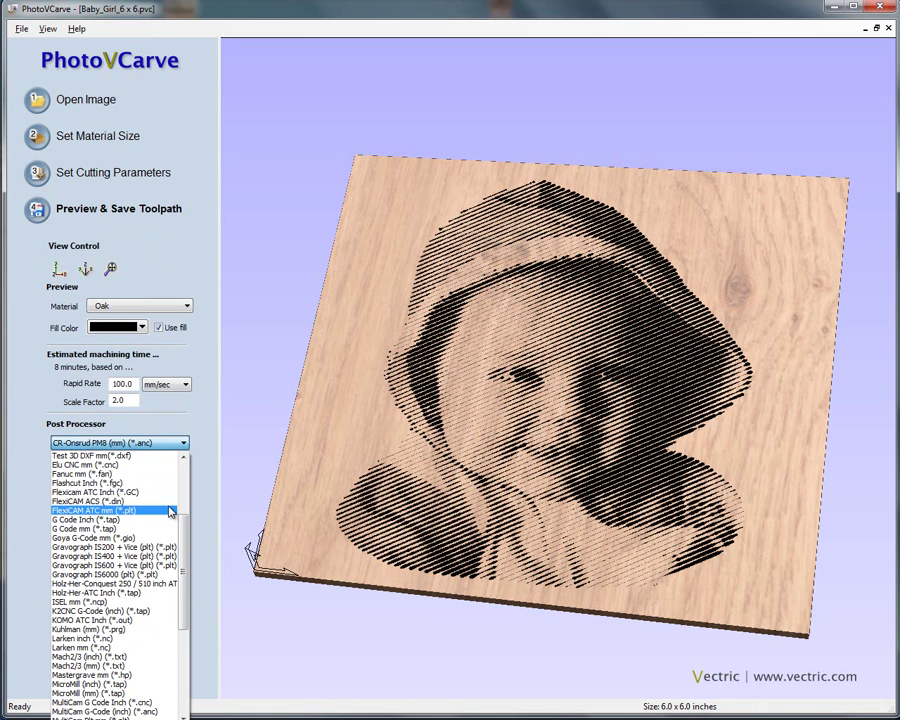
{"action": "left_click", "coordinate": [174, 520]}
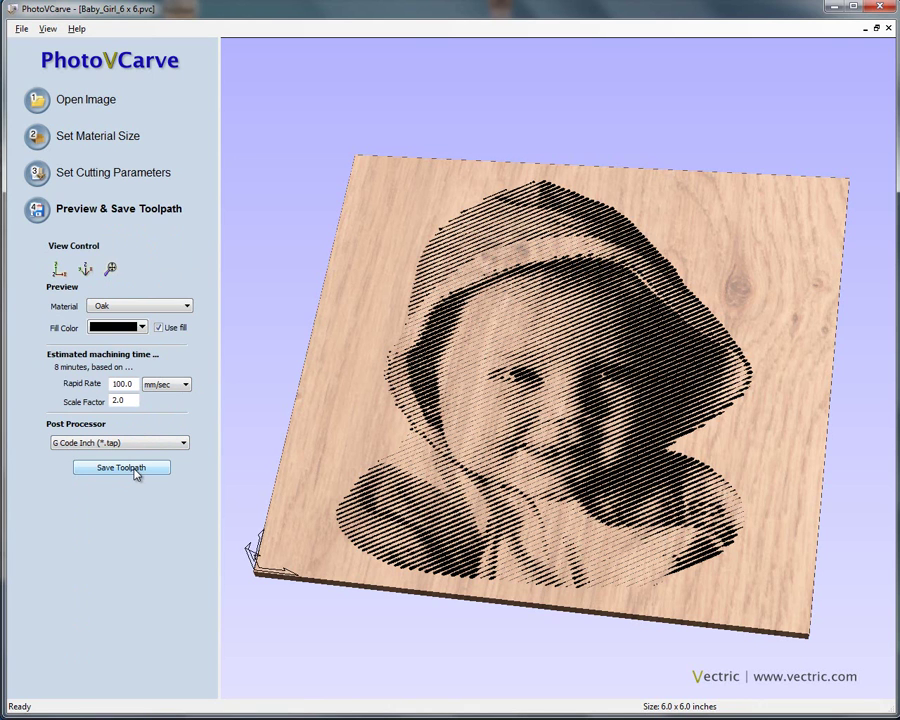
{"action": "left_click", "coordinate": [835, 10]}
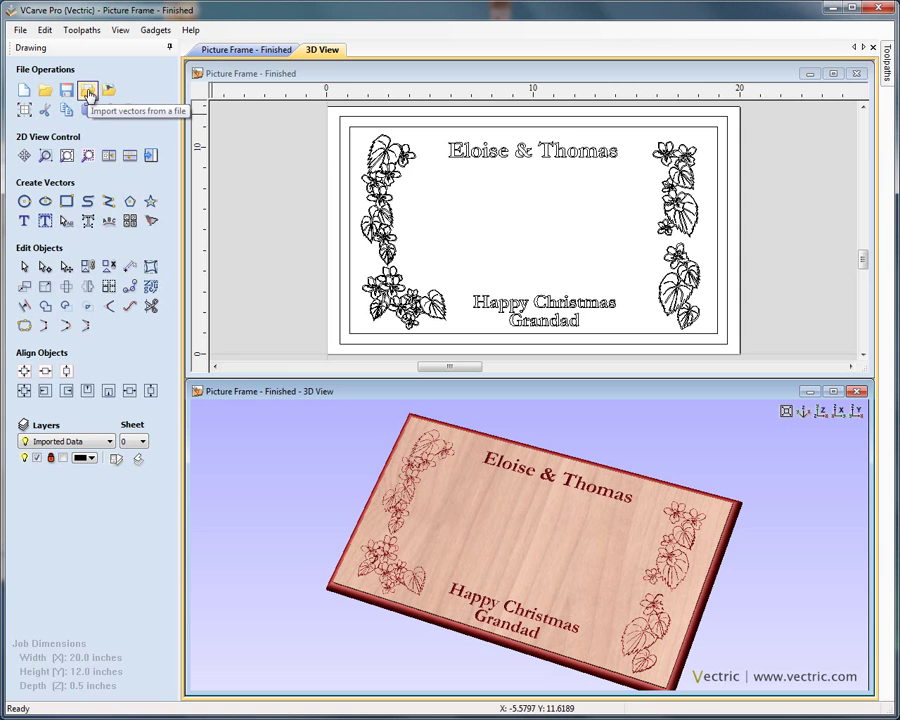
Import Baby_Boy_6 x 6.pvc into the plaque using the PhotoVCarve Files (*.pvc) filter.
{"action": "left_click", "coordinate": [89, 95]}
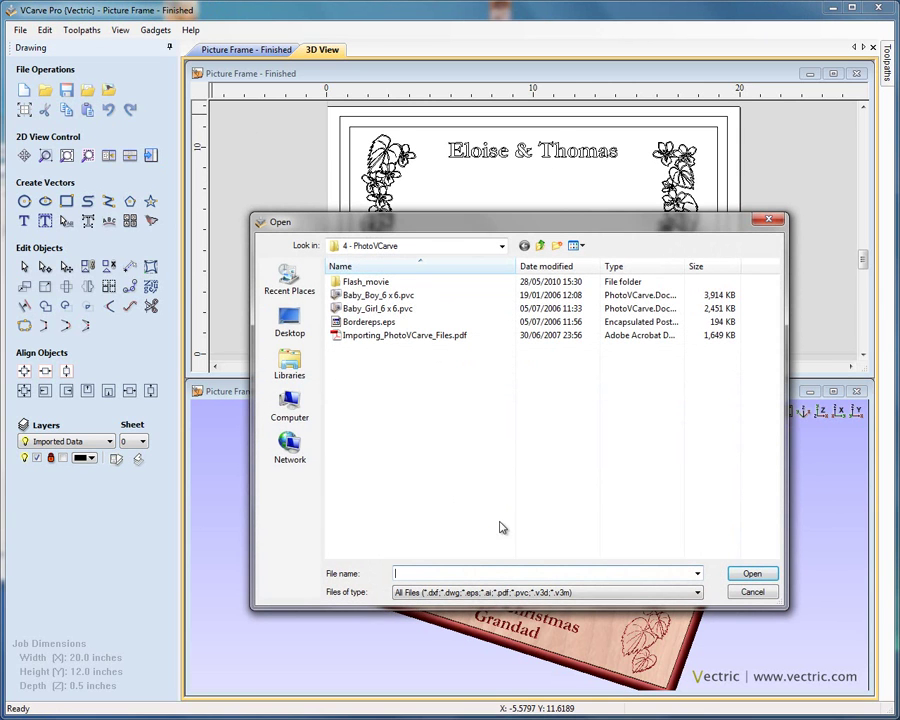
{"action": "left_click", "coordinate": [696, 594]}
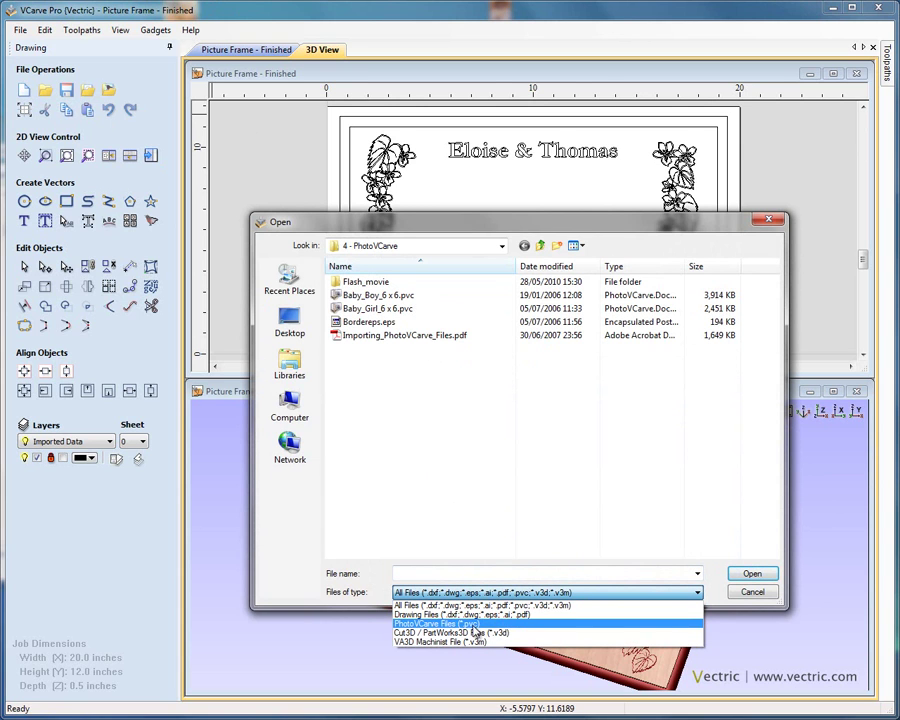
{"action": "left_click", "coordinate": [463, 624]}
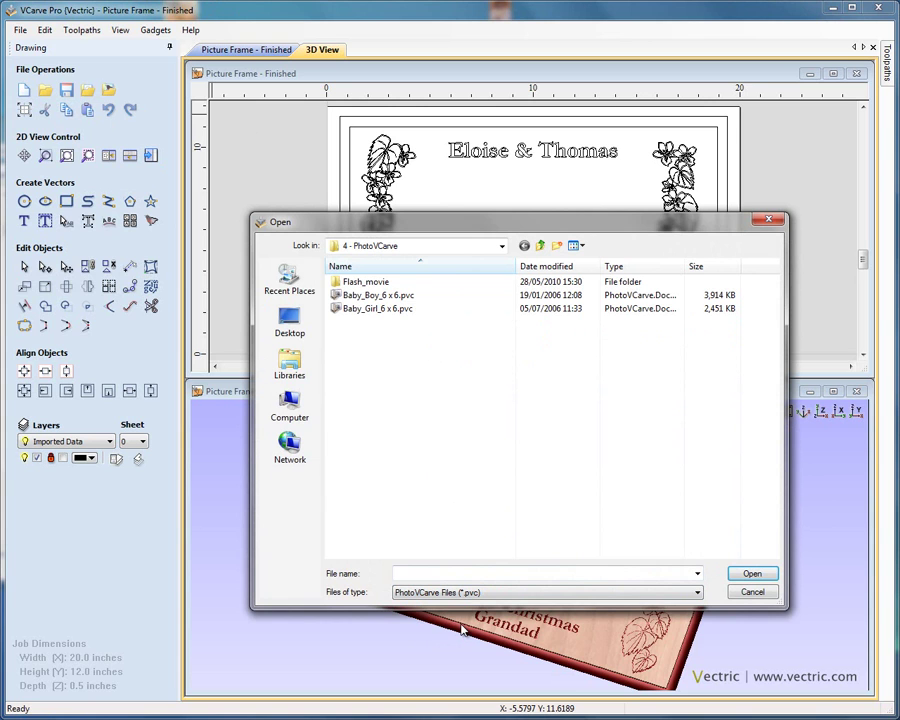
{"action": "left_click", "coordinate": [392, 295]}
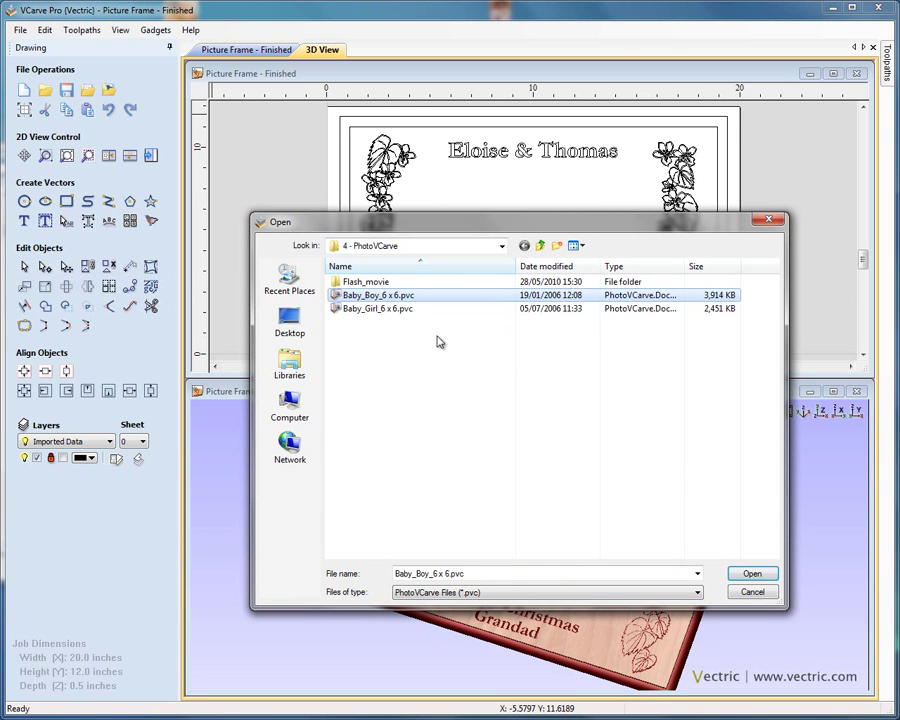
{"action": "double_click", "coordinate": [400, 296]}
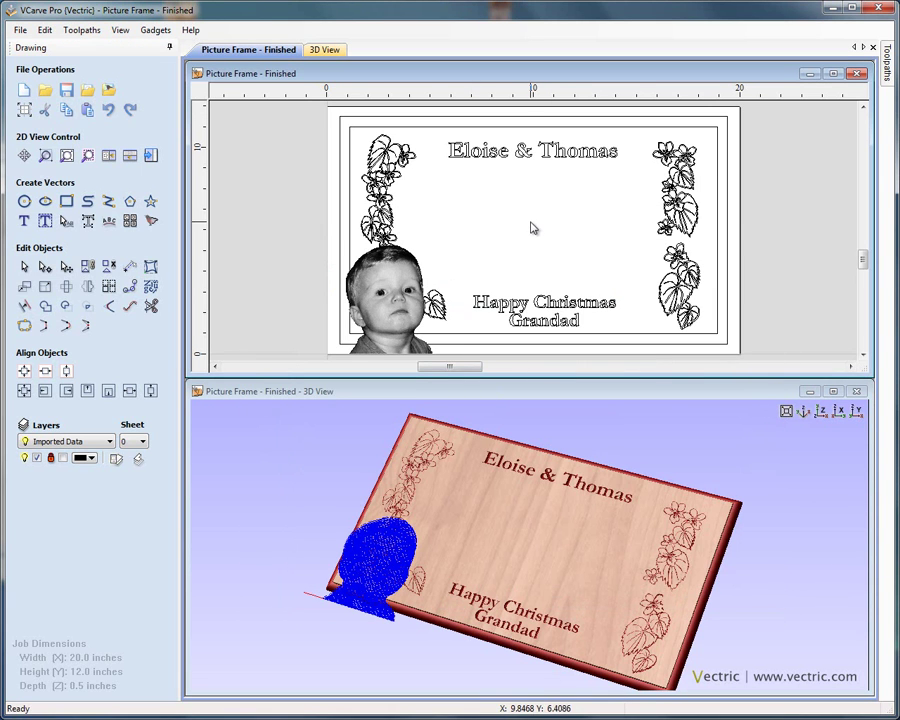
Drag the boy's portrait up and right of centre, between the names and greeting, then deselect it.
{"action": "left_click", "coordinate": [428, 298]}
{"action": "left_click", "coordinate": [397, 300]}
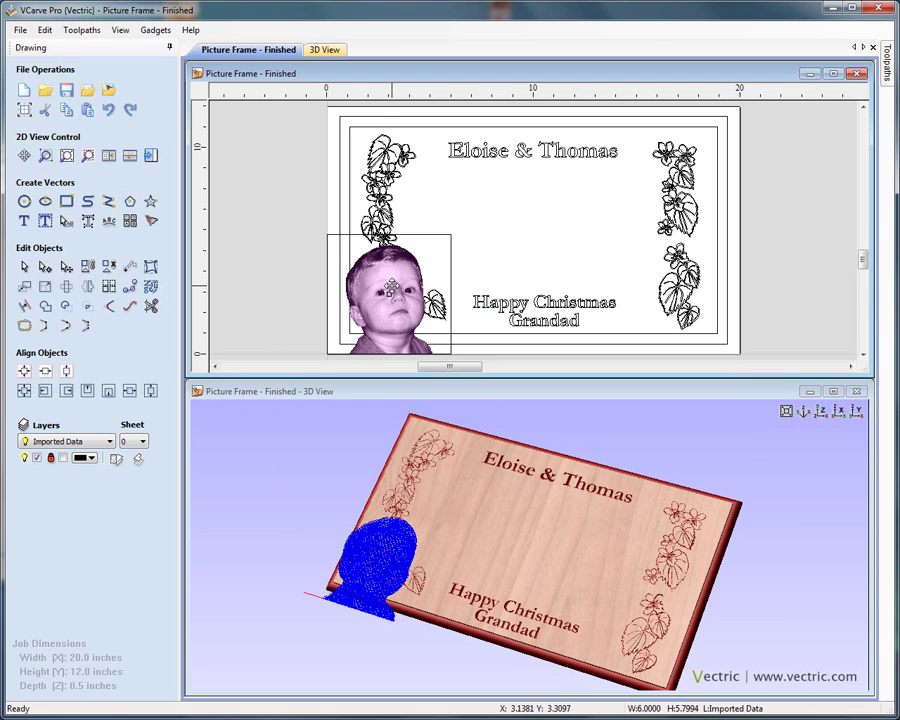
{"action": "left_click_drag", "start_coordinate": [395, 288], "coordinate": [510, 226]}
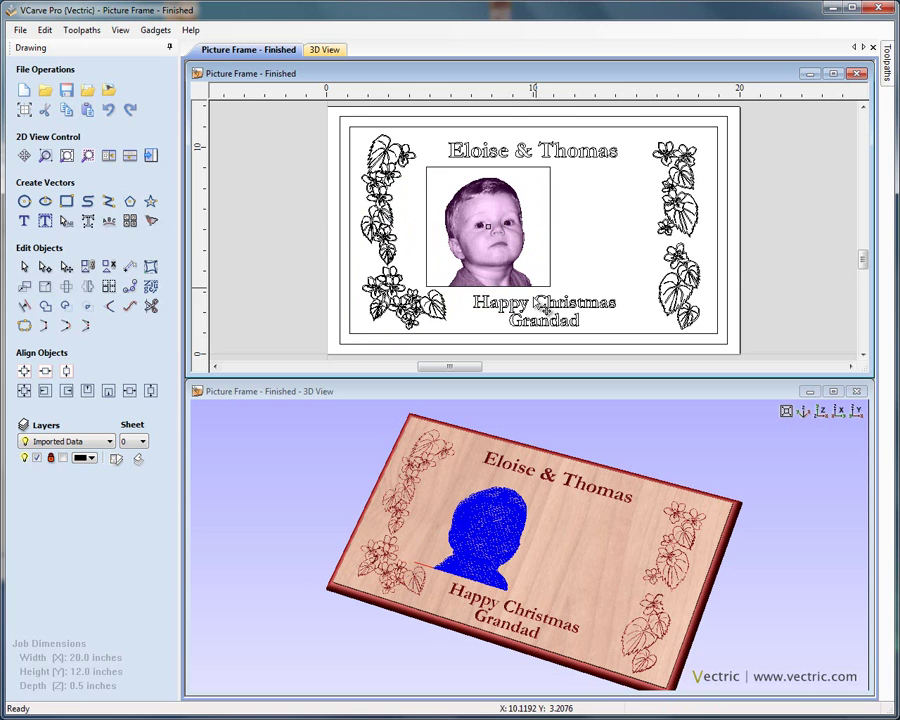
{"action": "left_click_drag", "start_coordinate": [510, 222], "coordinate": [599, 218]}
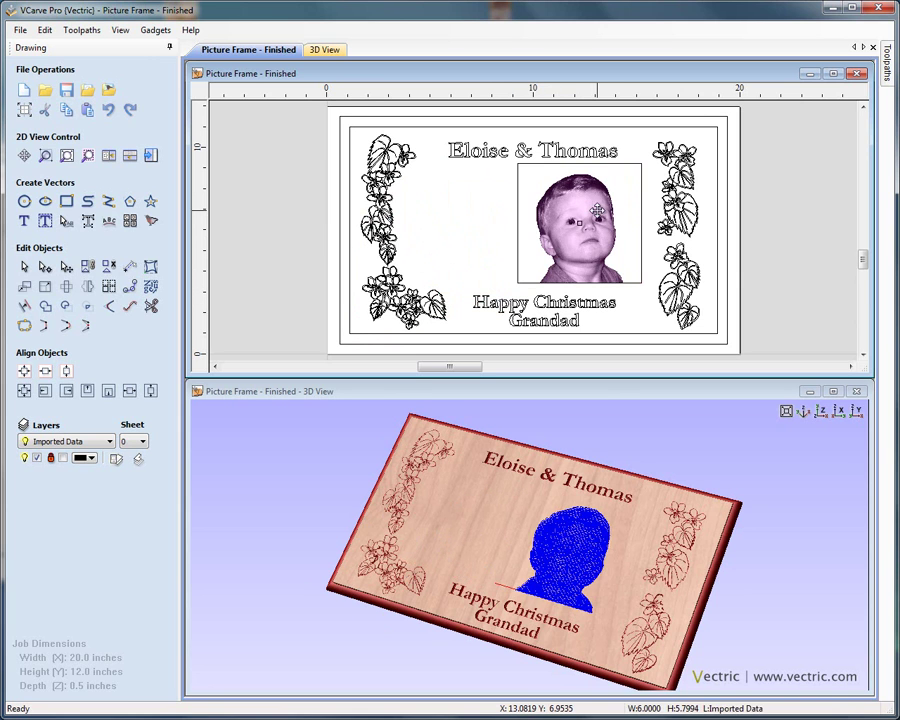
{"action": "left_click_drag", "start_coordinate": [603, 541], "coordinate": [632, 530]}
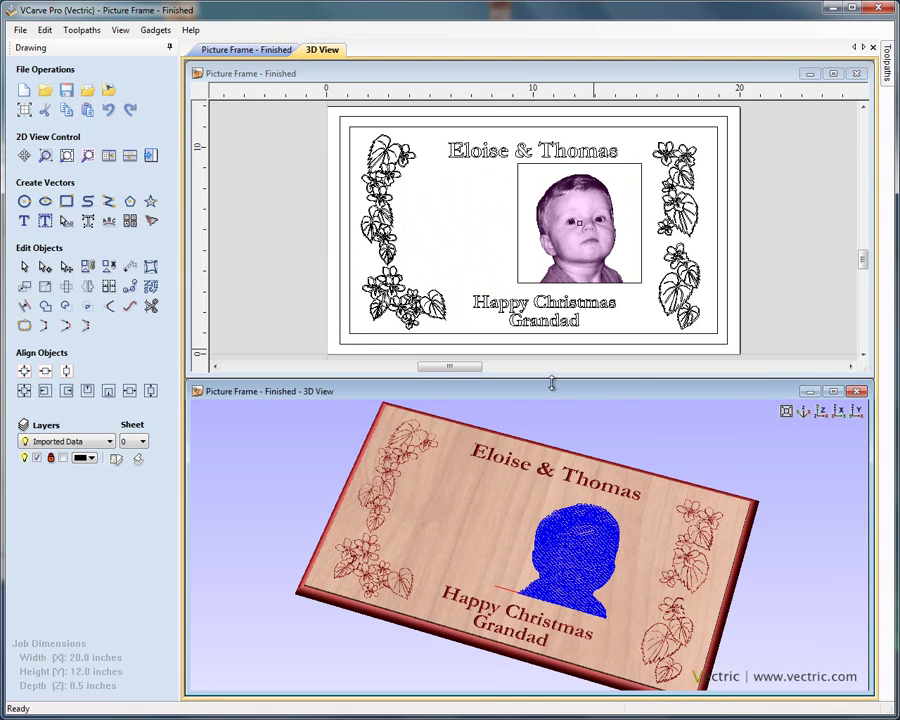
{"action": "left_click", "coordinate": [463, 209]}
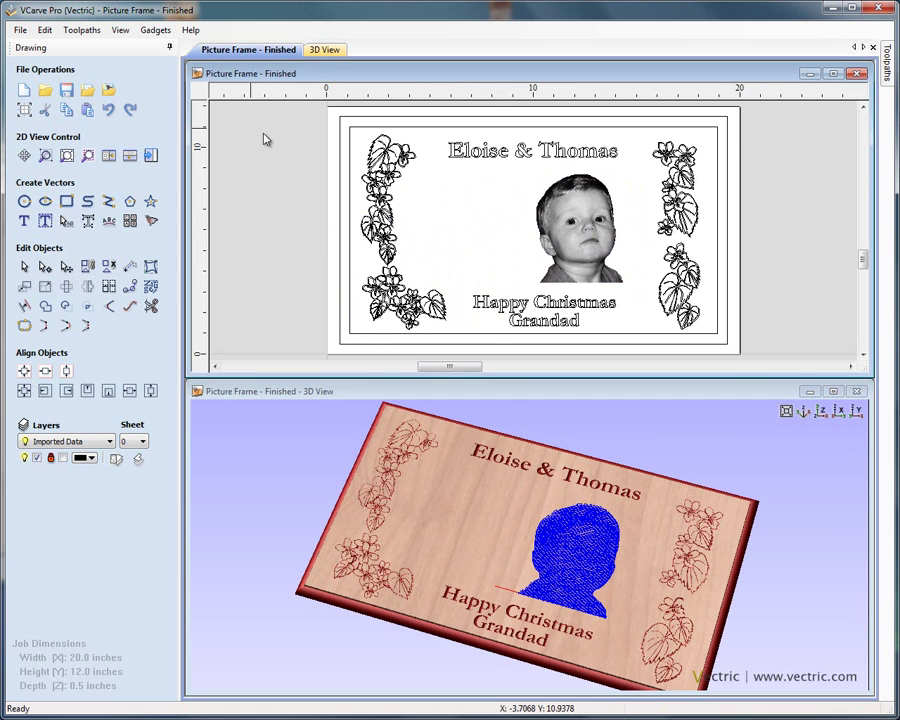
Import Baby_Girl_6 x 6.pvc and move it up beside the boy's portrait.
{"action": "left_click", "coordinate": [87, 91]}
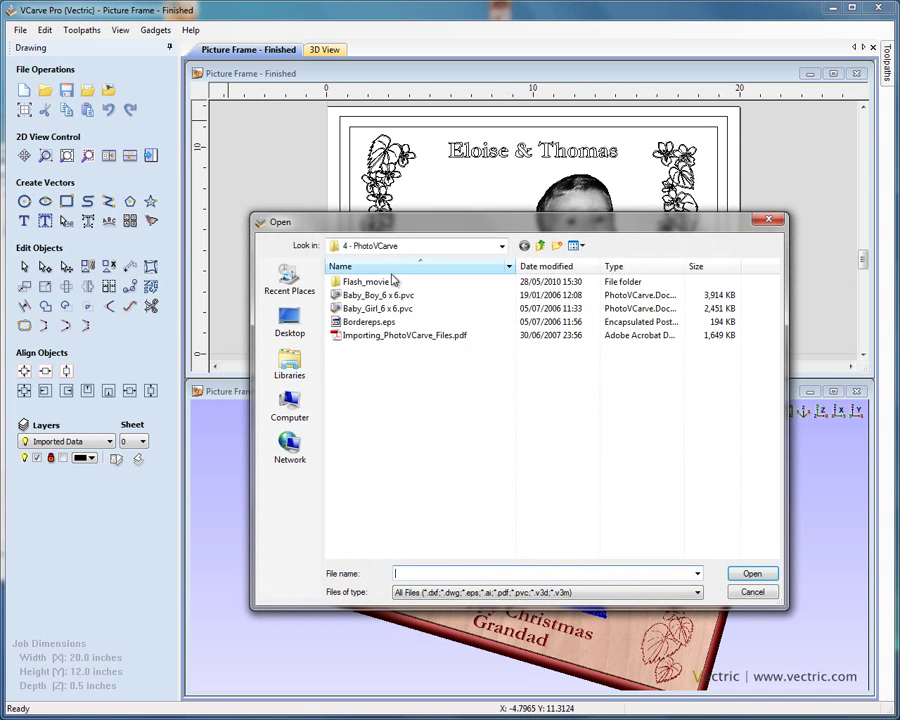
{"action": "double_click", "coordinate": [378, 309]}
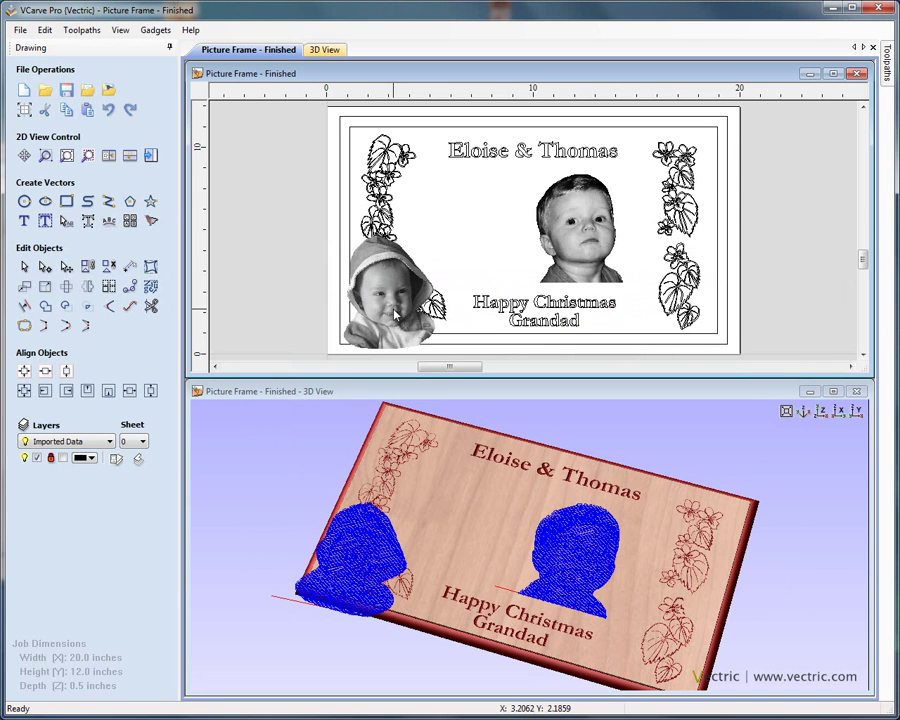
{"action": "left_click", "coordinate": [403, 314]}
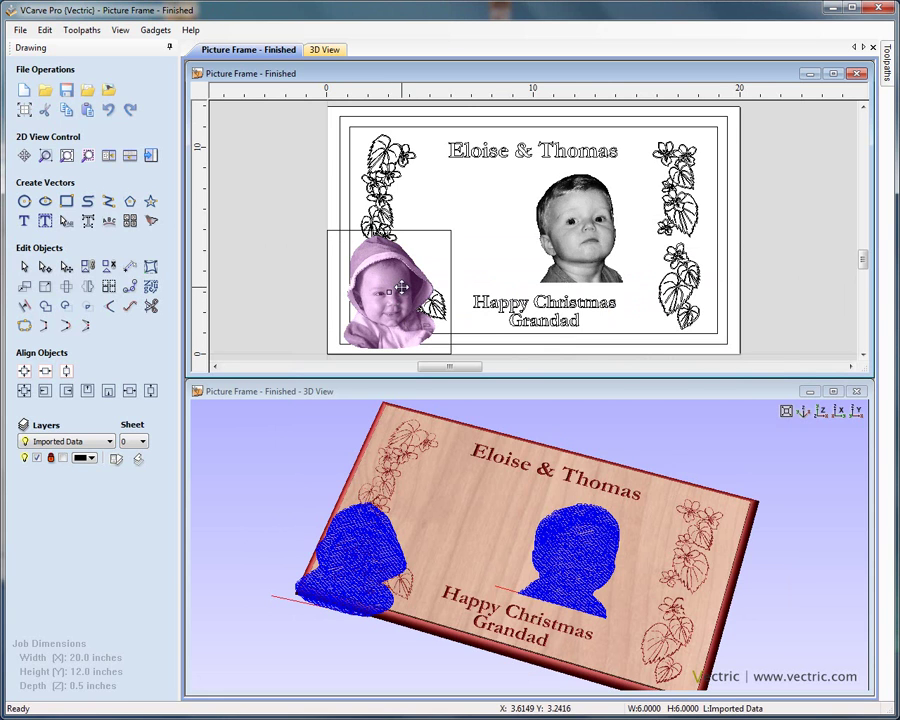
{"action": "left_click_drag", "start_coordinate": [401, 288], "coordinate": [513, 257]}
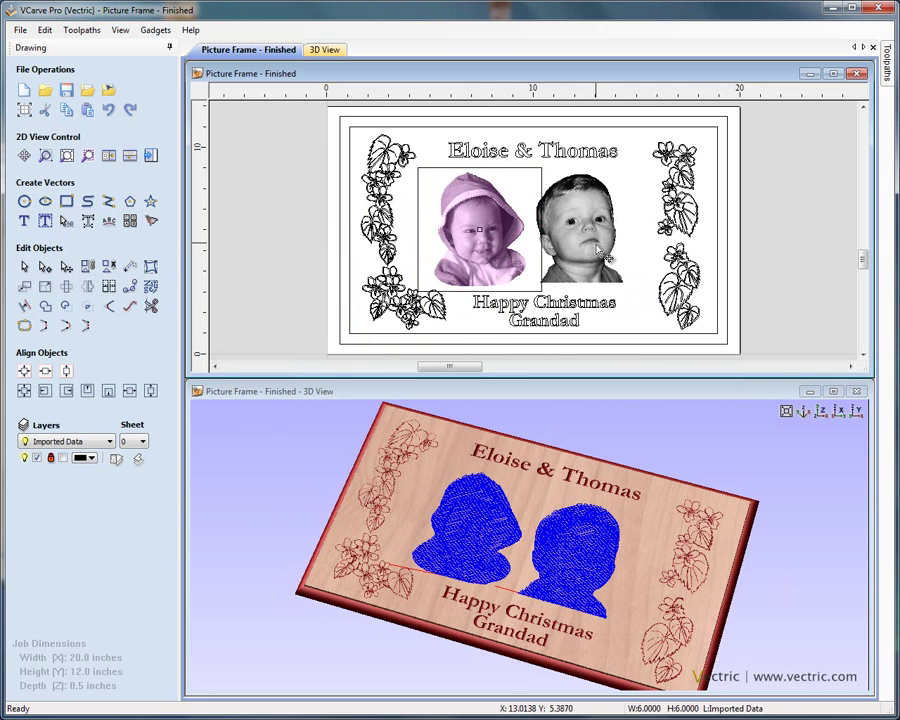
Nudge the boy's portrait slightly to the right.
{"action": "left_click", "coordinate": [630, 238]}
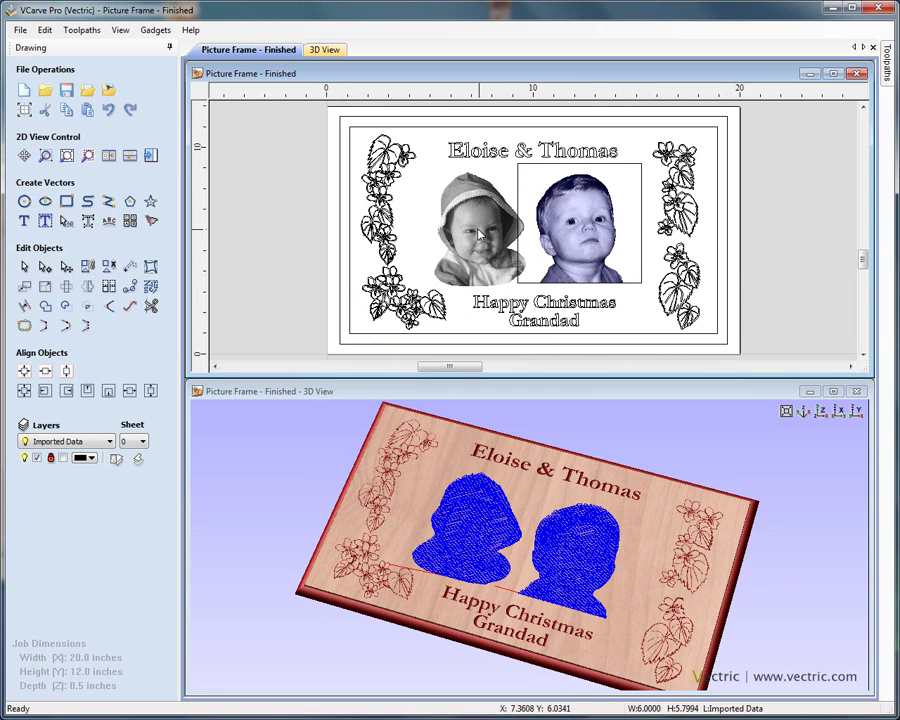
{"action": "left_click", "coordinate": [600, 238]}
{"action": "left_click_drag", "start_coordinate": [600, 238], "coordinate": [609, 238]}
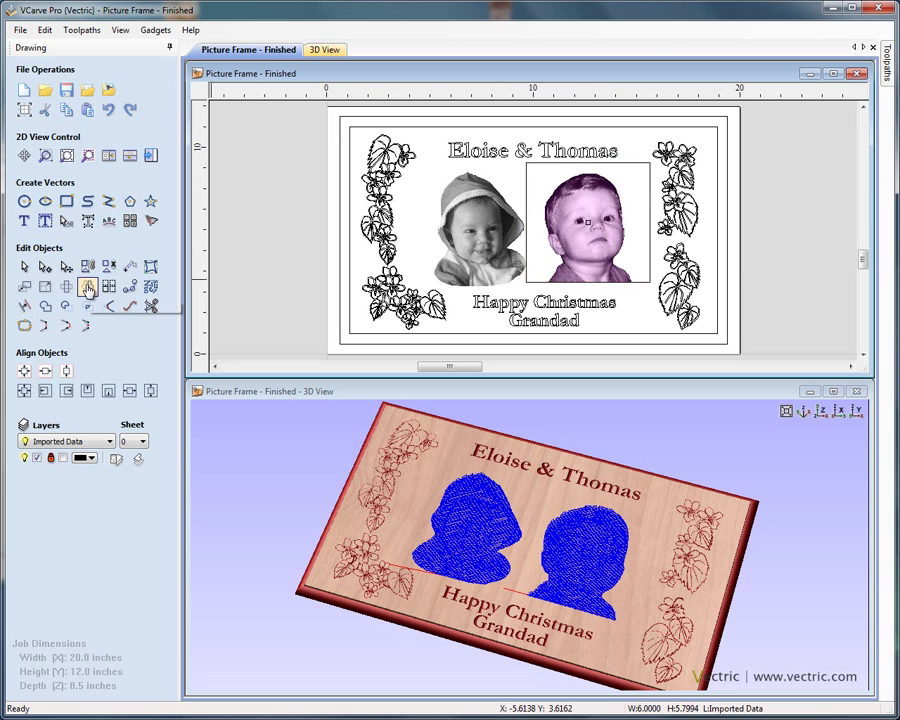
Flip the boy's portrait horizontally with Mirror Selected Objects, then close the mirroring options.
{"action": "left_click", "coordinate": [87, 287]}
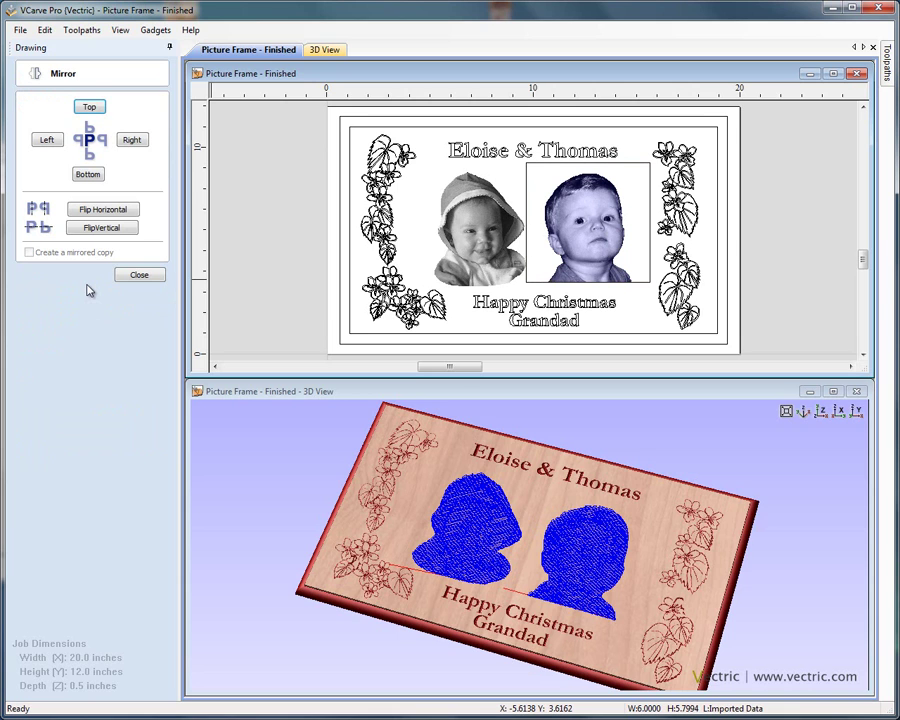
{"action": "left_click", "coordinate": [103, 210]}
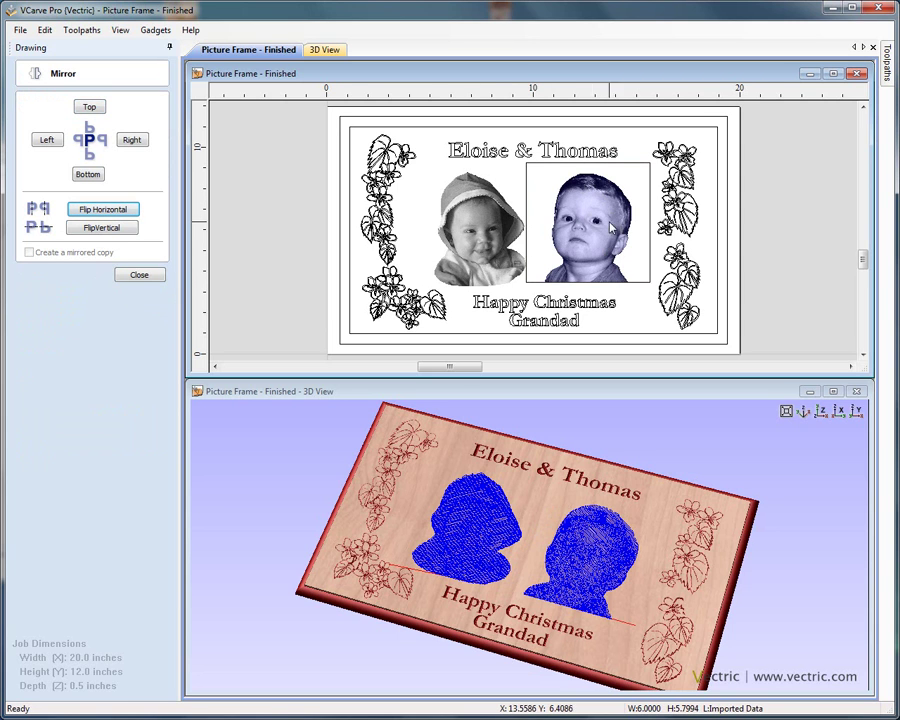
{"action": "left_click", "coordinate": [683, 539]}
{"action": "scroll", "coordinate": [683, 539], "scroll_direction": "up", "scroll_amount": 2}
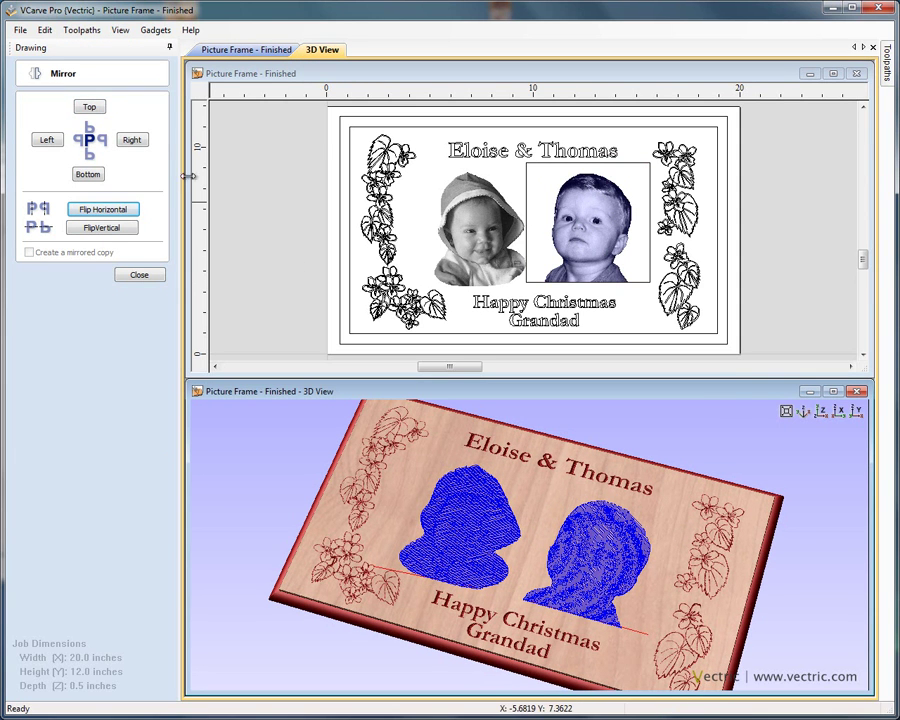
{"action": "left_click", "coordinate": [120, 207]}
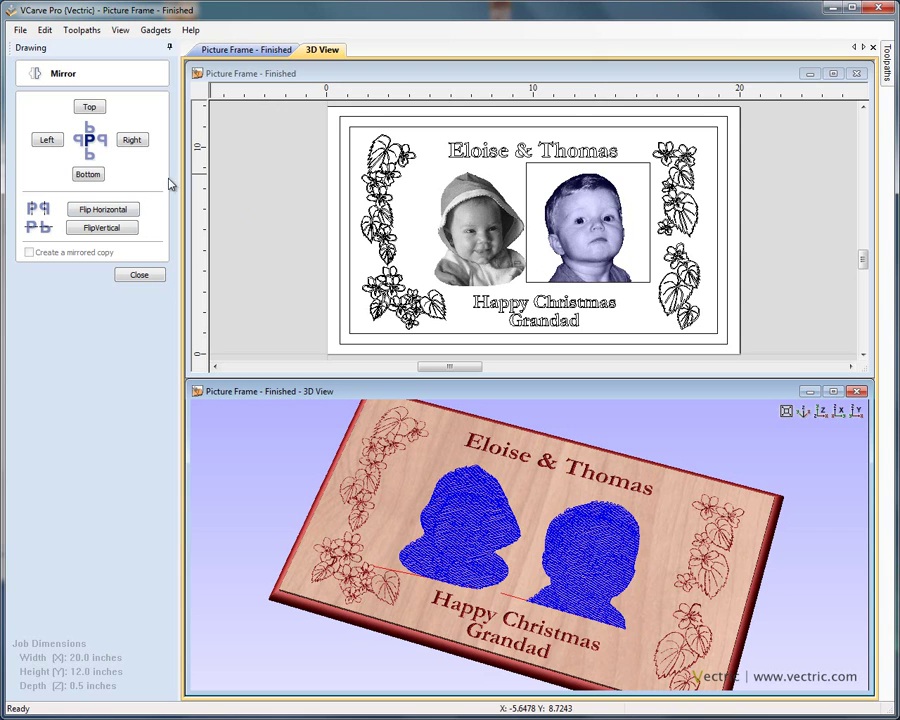
{"action": "left_click", "coordinate": [121, 211]}
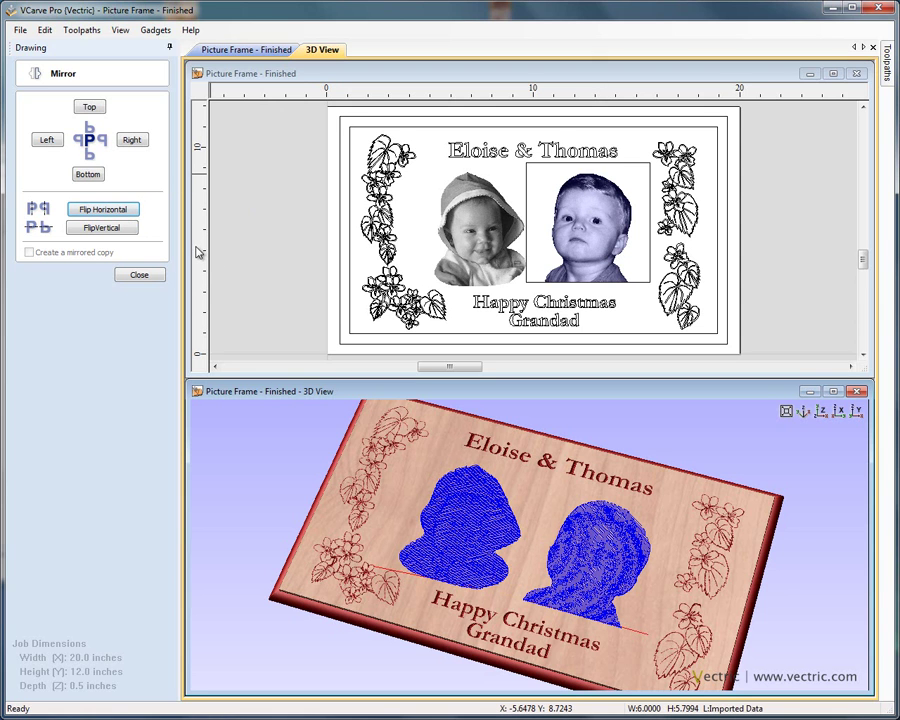
{"action": "left_click", "coordinate": [140, 276]}
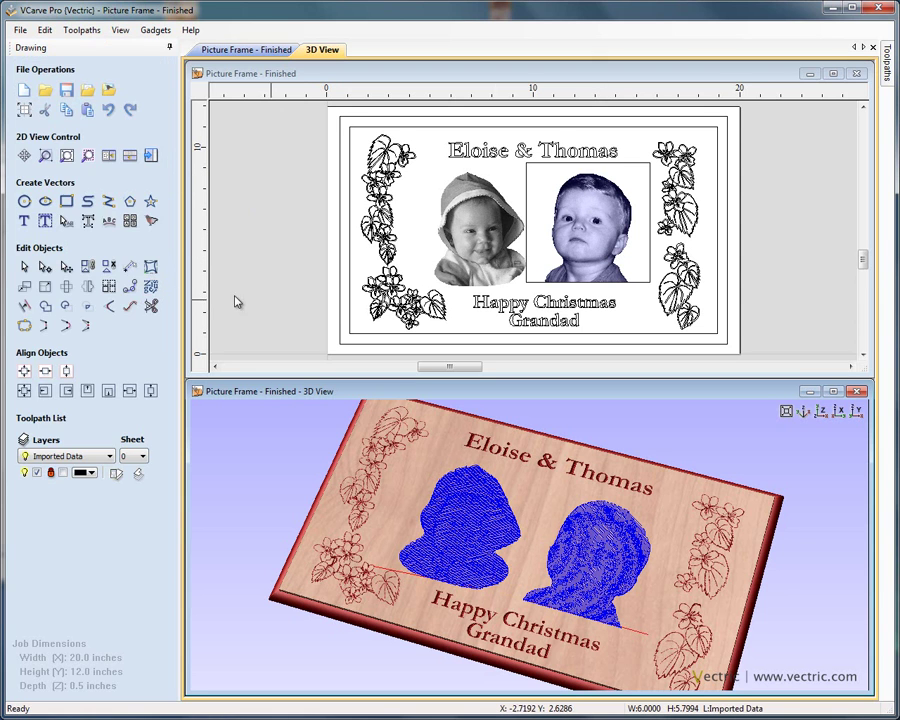
{"action": "left_click", "coordinate": [422, 185]}
{"action": "left_click", "coordinate": [621, 258]}
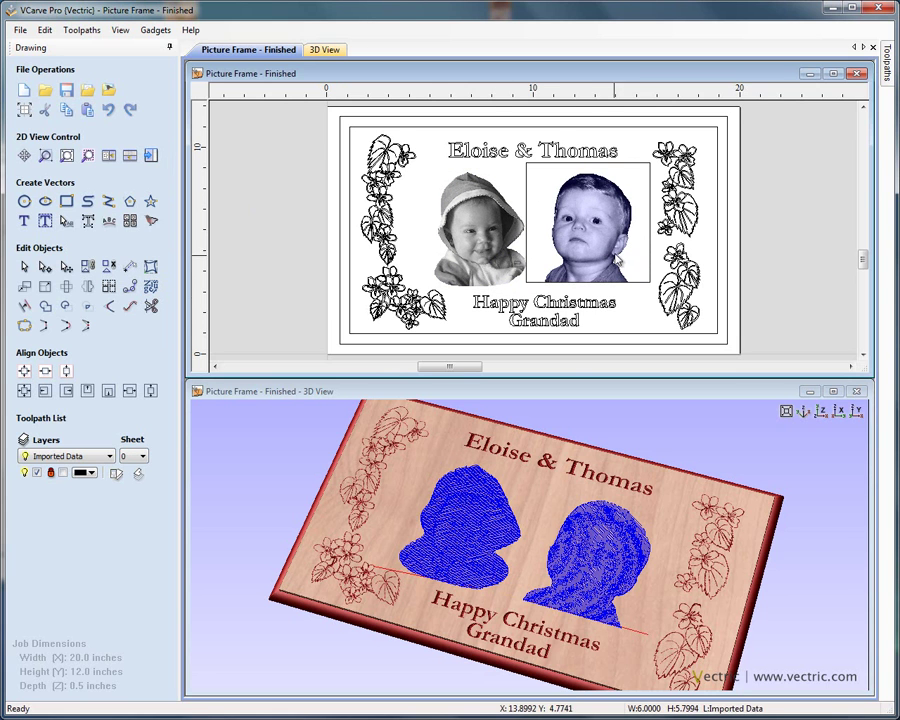
Switch to the toolpaths panel, maximise and zoom the 3D view, and open Preview Toolpaths.
{"action": "scroll", "coordinate": [588, 518], "scroll_direction": "up", "scroll_amount": 2}
{"action": "left_click_drag", "start_coordinate": [592, 512], "coordinate": [372, 527]}
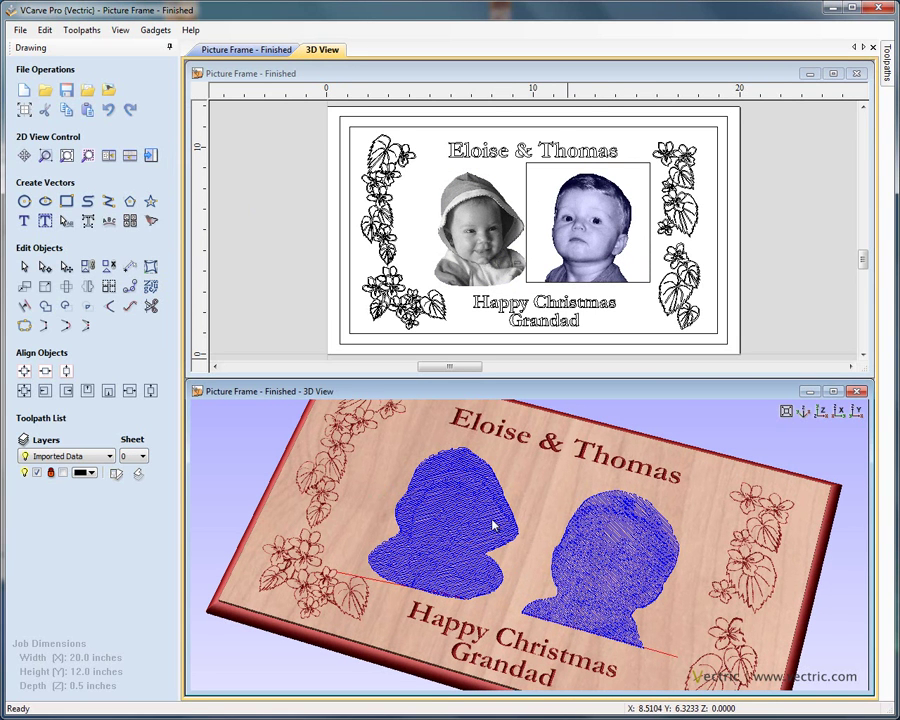
{"action": "left_click", "coordinate": [153, 157]}
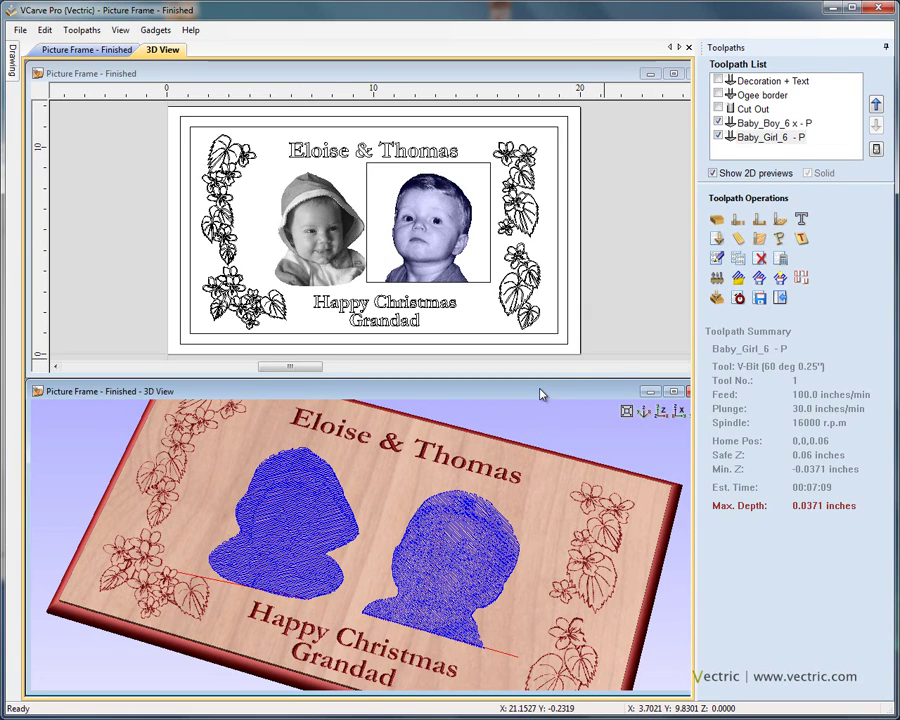
{"action": "double_click", "coordinate": [571, 392]}
{"action": "scroll", "coordinate": [566, 405], "scroll_direction": "up", "scroll_amount": 3}
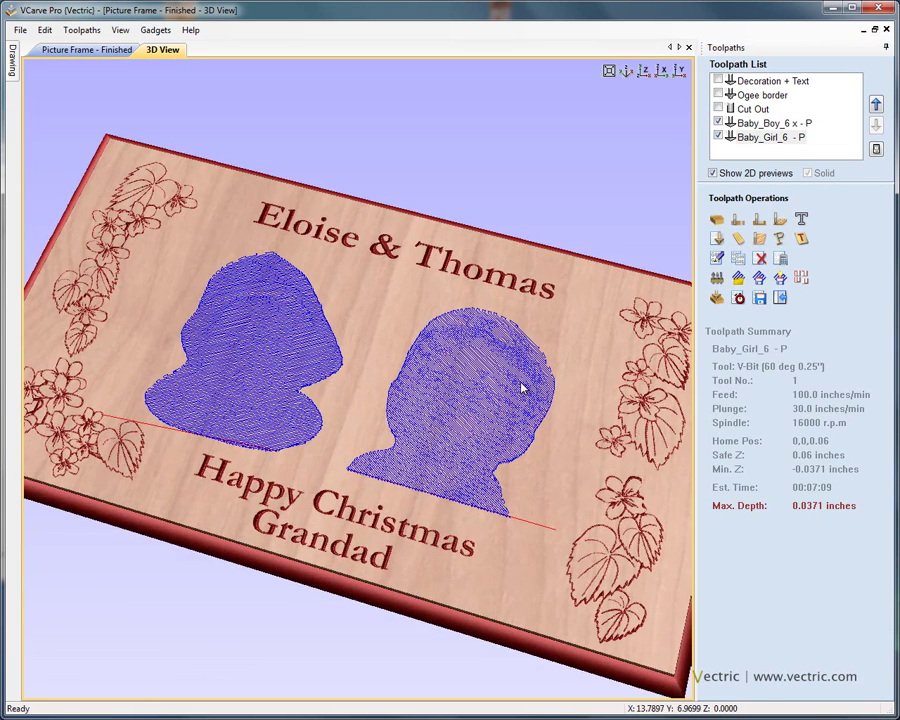
{"action": "left_click", "coordinate": [770, 123]}
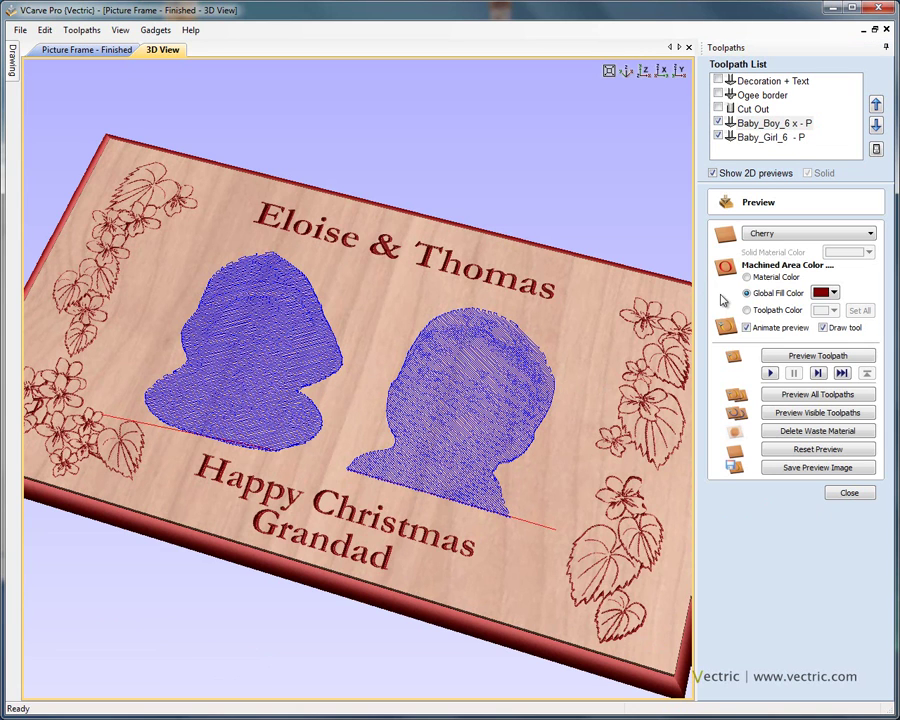
Preview the Baby_Boy_6 x - P and Baby_Girl_6 - P toolpaths, then close the preview.
{"action": "left_click", "coordinate": [768, 124]}
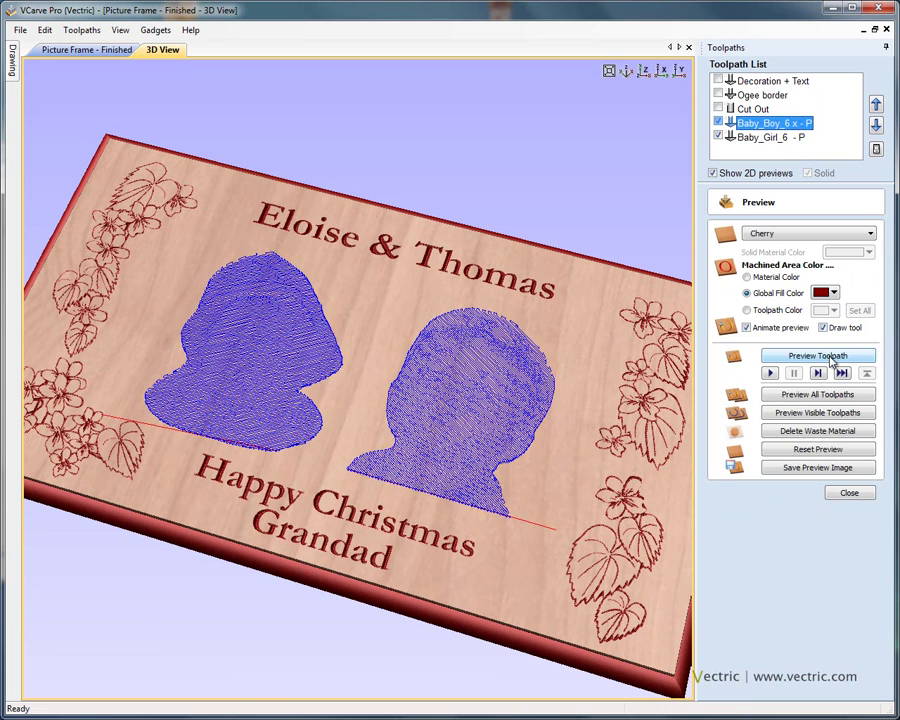
{"action": "left_click", "coordinate": [832, 358]}
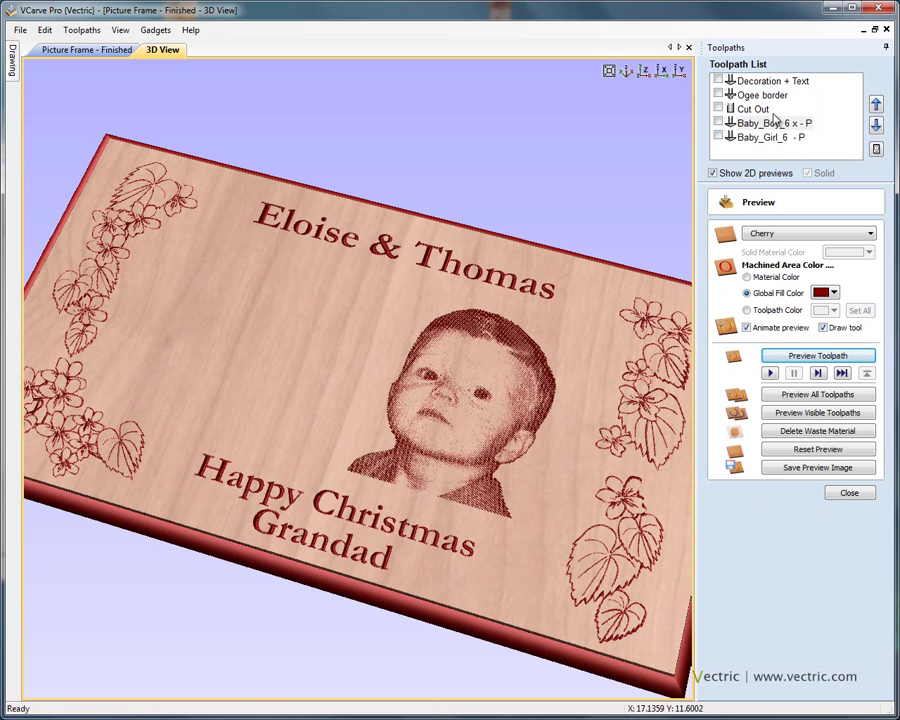
{"action": "left_click", "coordinate": [770, 137]}
{"action": "left_click", "coordinate": [818, 356]}
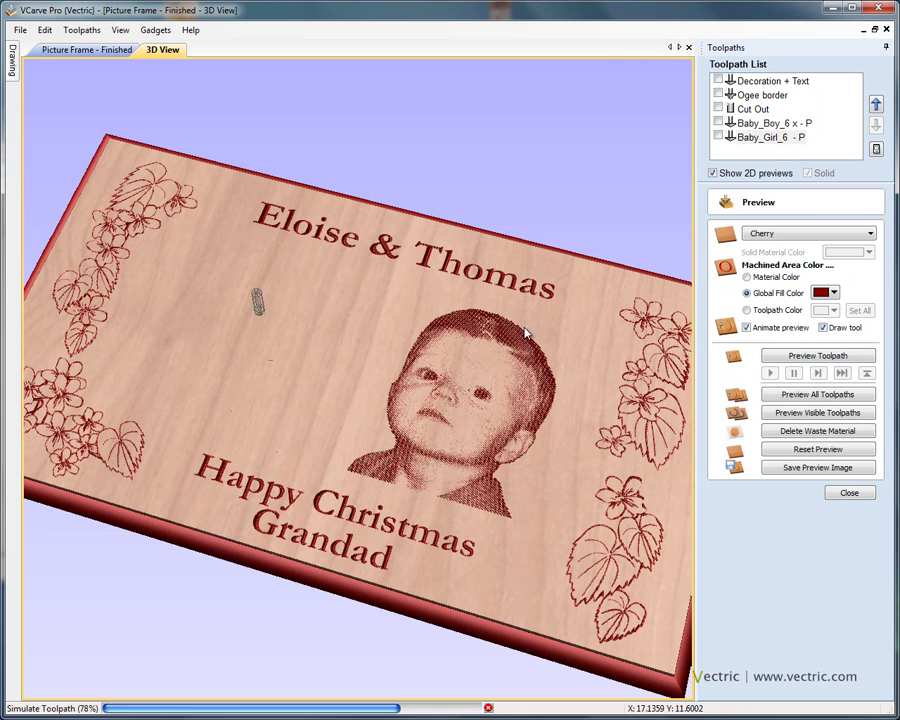
{"action": "left_click_drag", "start_coordinate": [295, 518], "coordinate": [466, 555]}
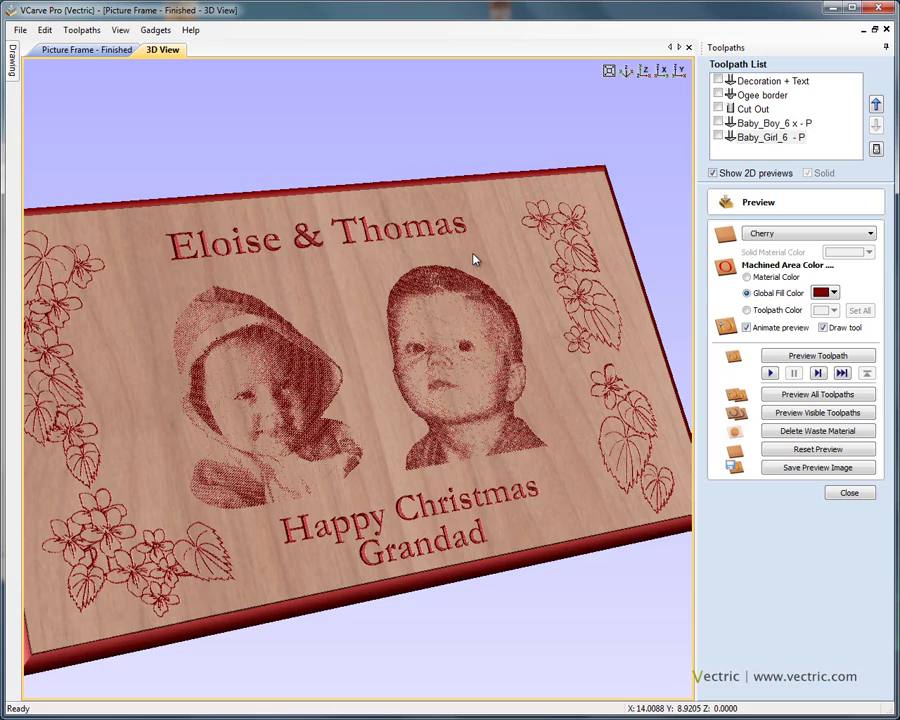
{"action": "left_click_drag", "start_coordinate": [474, 260], "coordinate": [454, 396]}
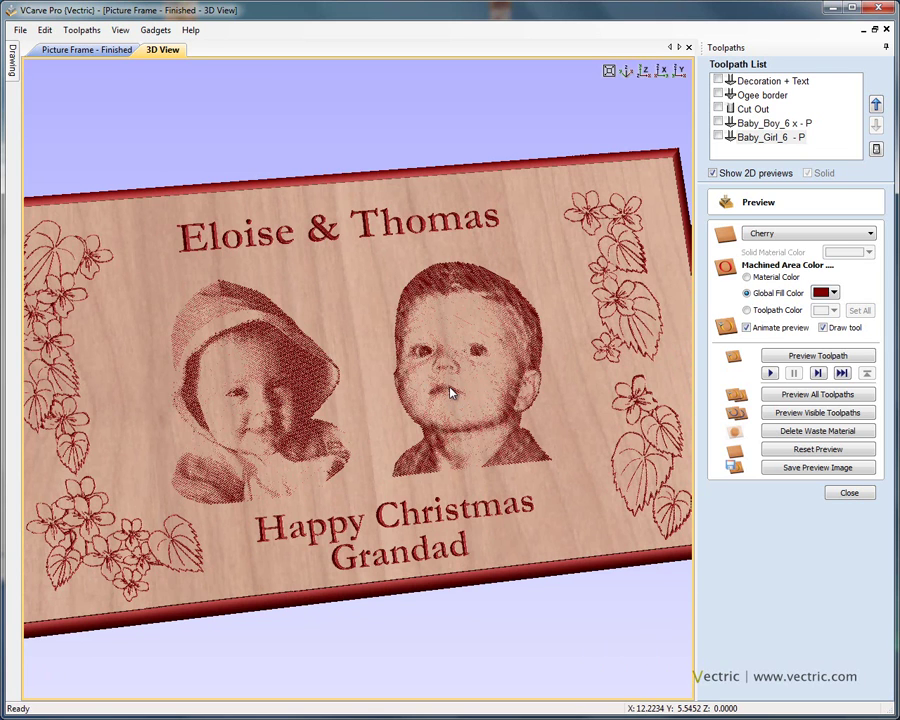
{"action": "left_click", "coordinate": [842, 492]}
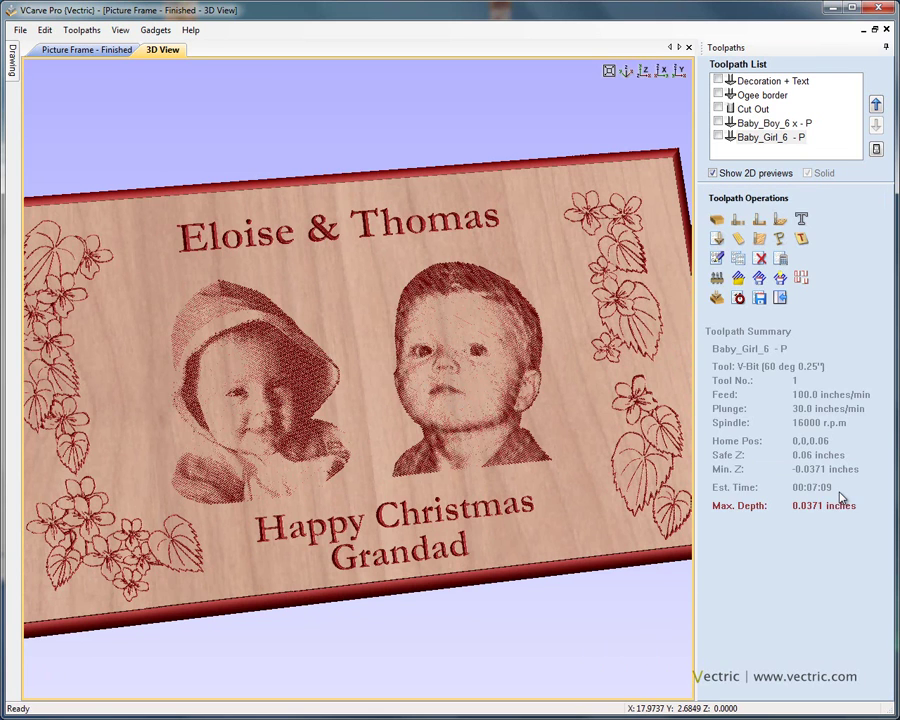
Open Save Toolpaths with Baby_Boy_6 x - P selected for saving.
{"action": "left_click", "coordinate": [760, 298]}
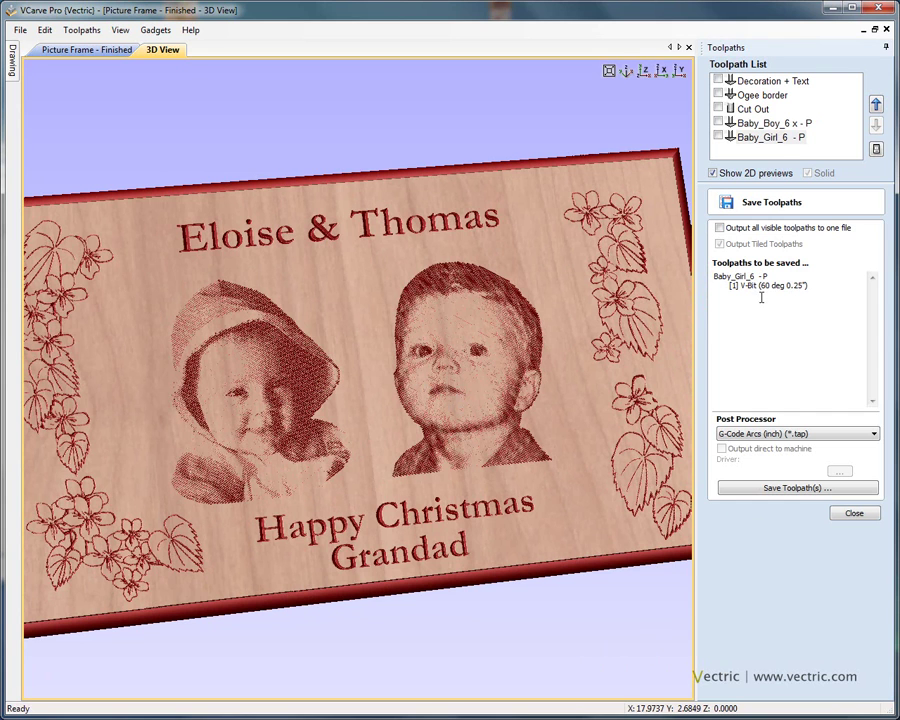
{"action": "left_click", "coordinate": [772, 123]}
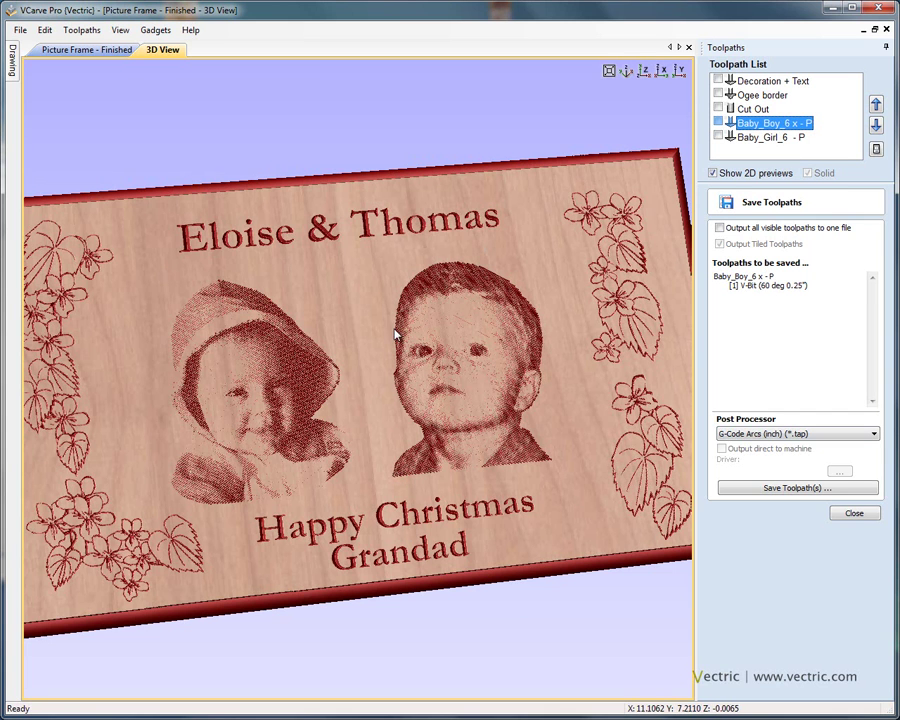
{"action": "left_click_drag", "start_coordinate": [299, 327], "coordinate": [317, 408]}
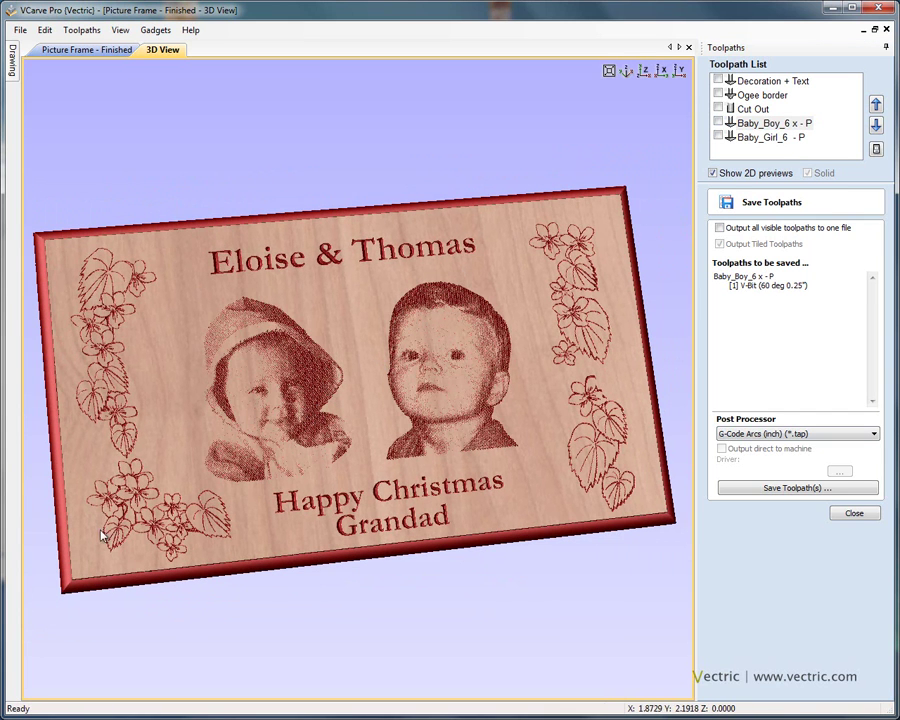